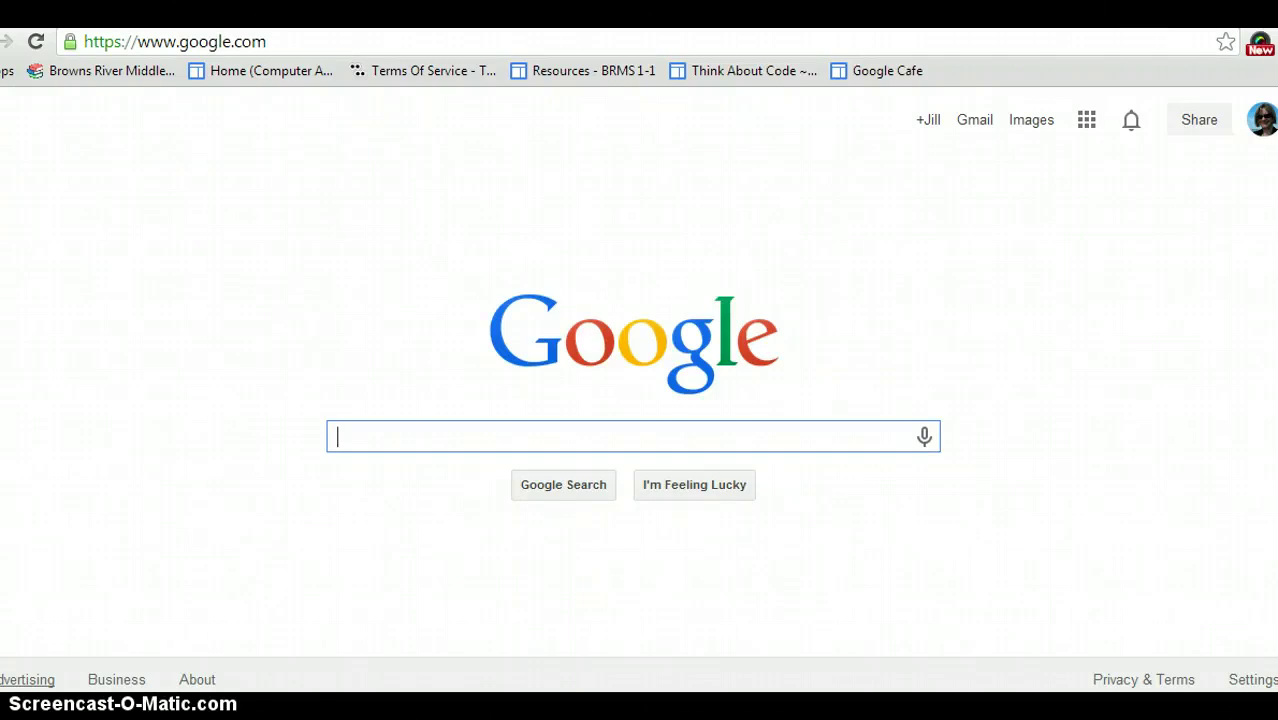
Search Google for foter.com and open the 'Foter: Free Stock Photos & Images' result.
{"action": "type", "text": "f"}
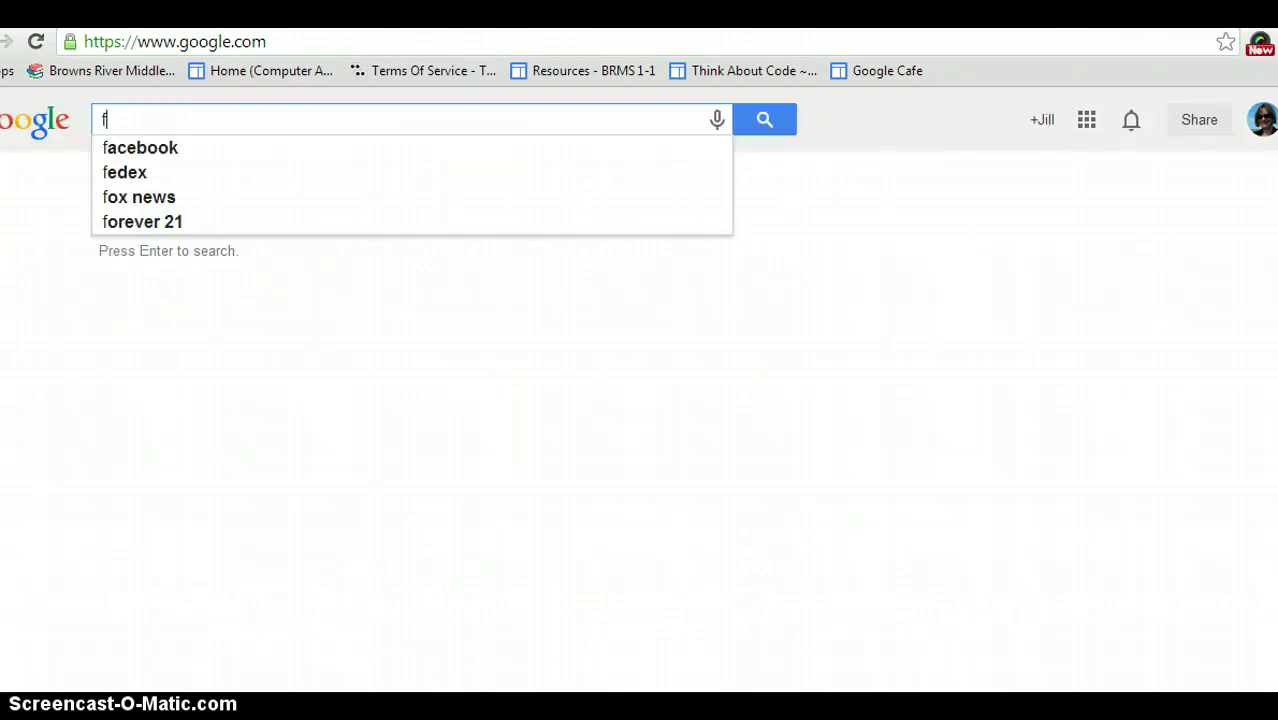
{"action": "type", "text": "oter.com"}
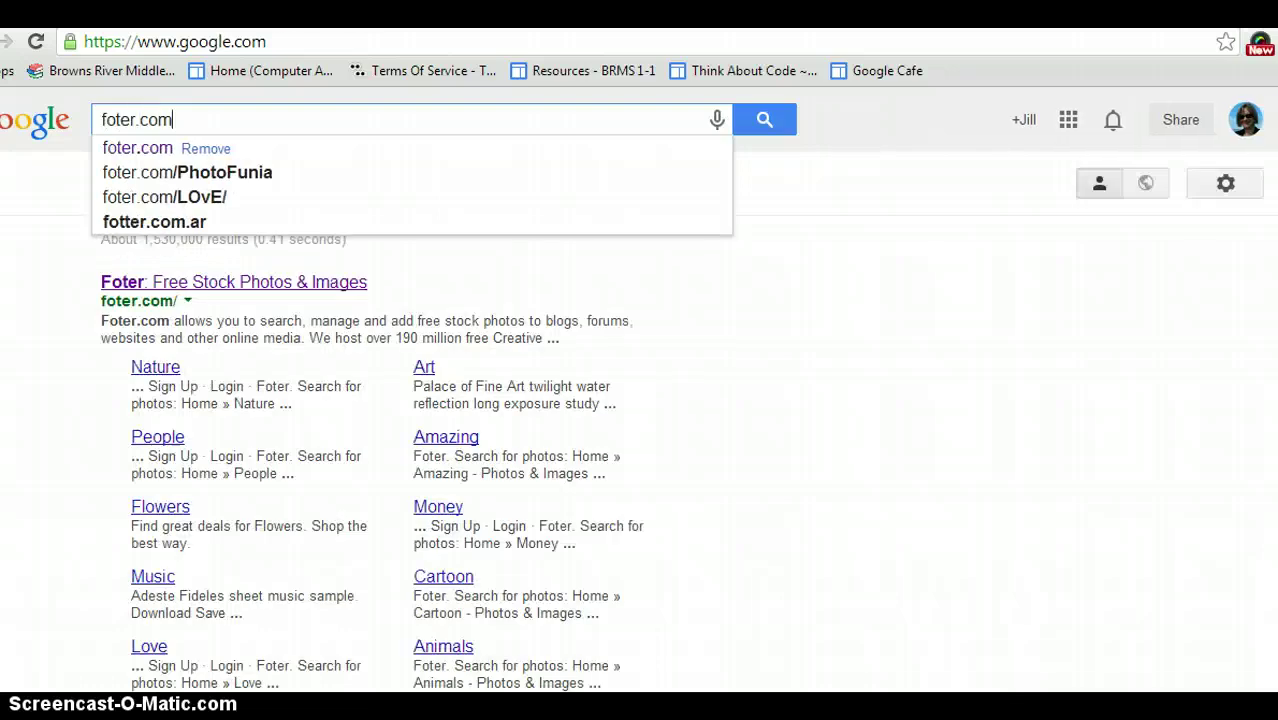
{"action": "key", "text": "Return"}
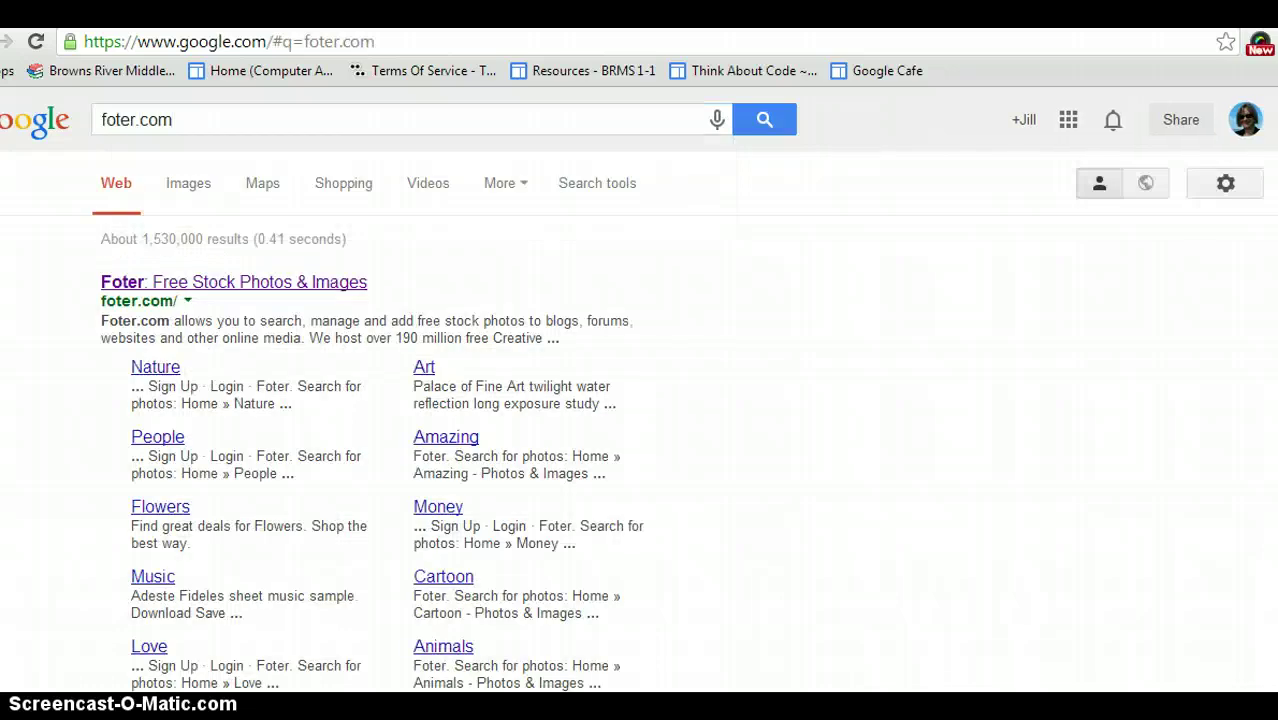
{"action": "left_click", "coordinate": [221, 284]}
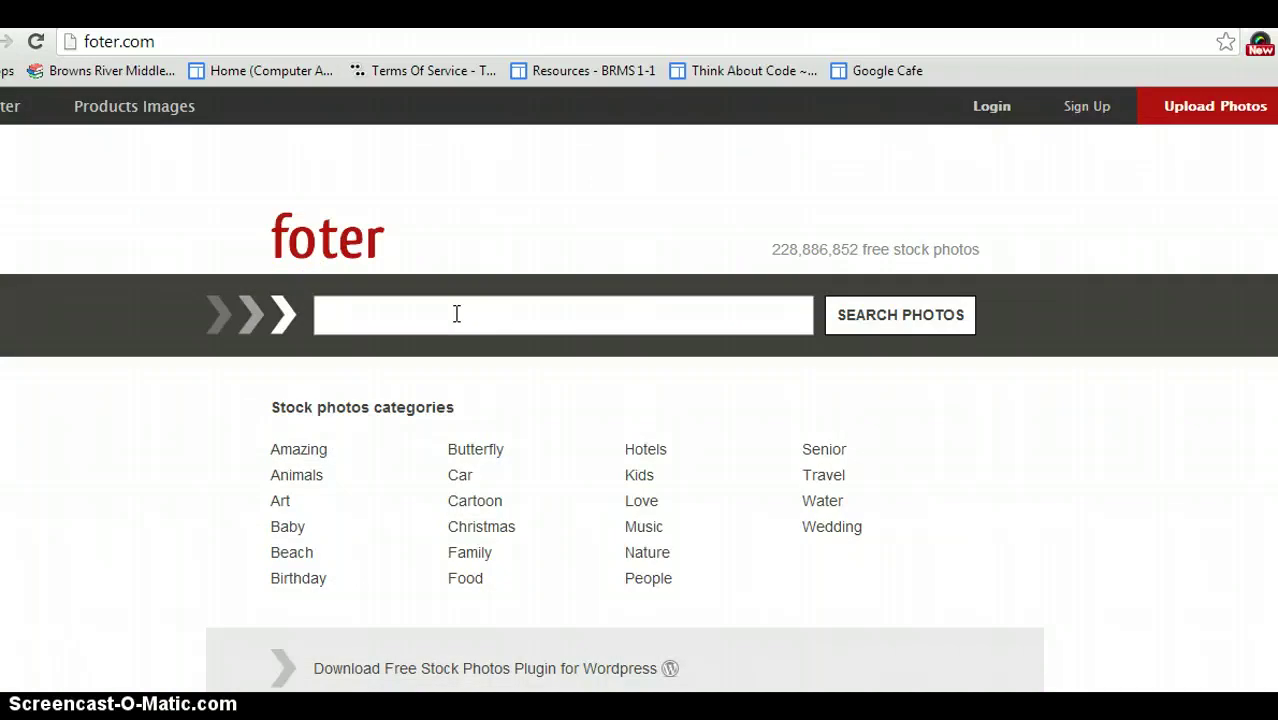
Run a Foter photo search for 'Sherlock Holmes'.
{"action": "left_click", "coordinate": [456, 314]}
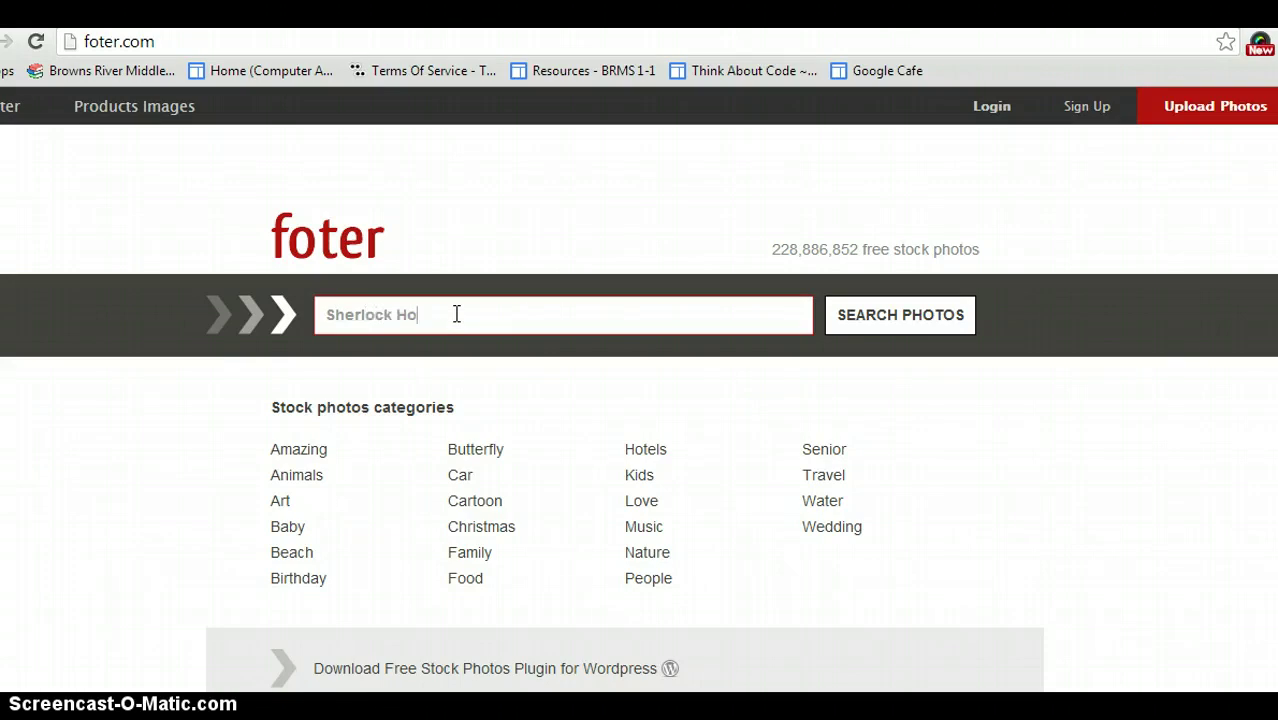
{"action": "left_click", "coordinate": [884, 324]}
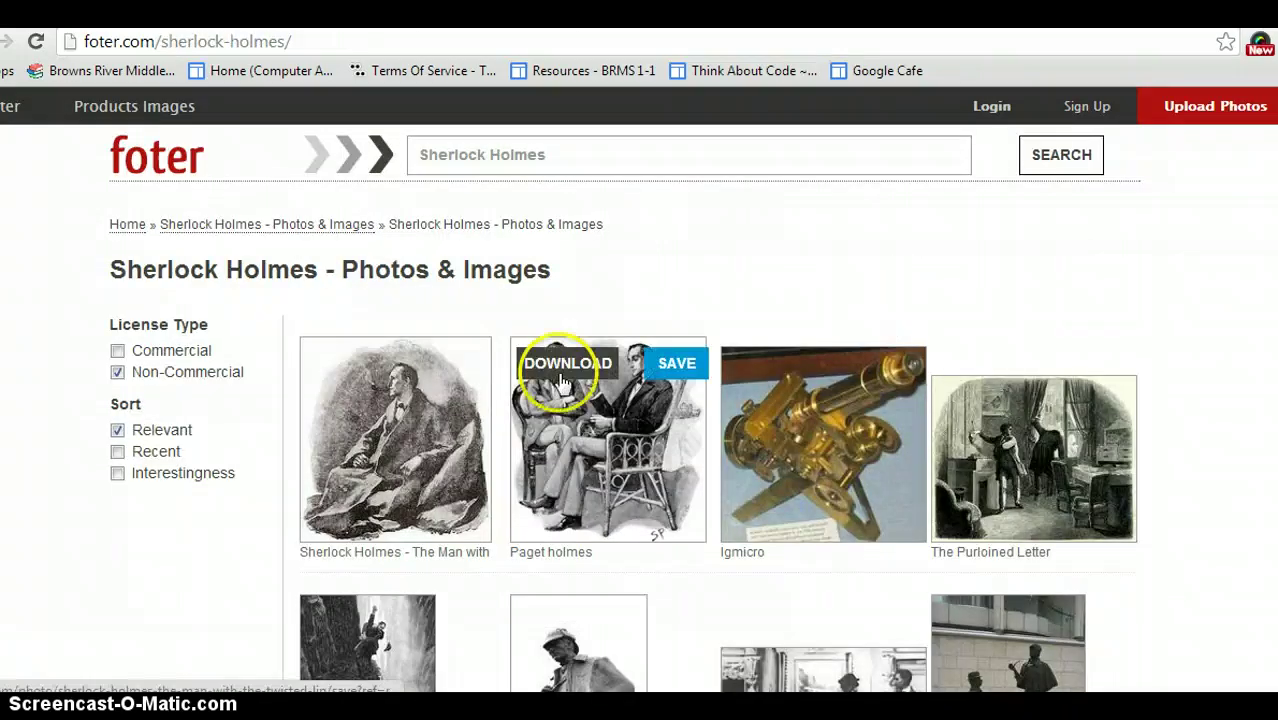
{"action": "left_click", "coordinate": [165, 350]}
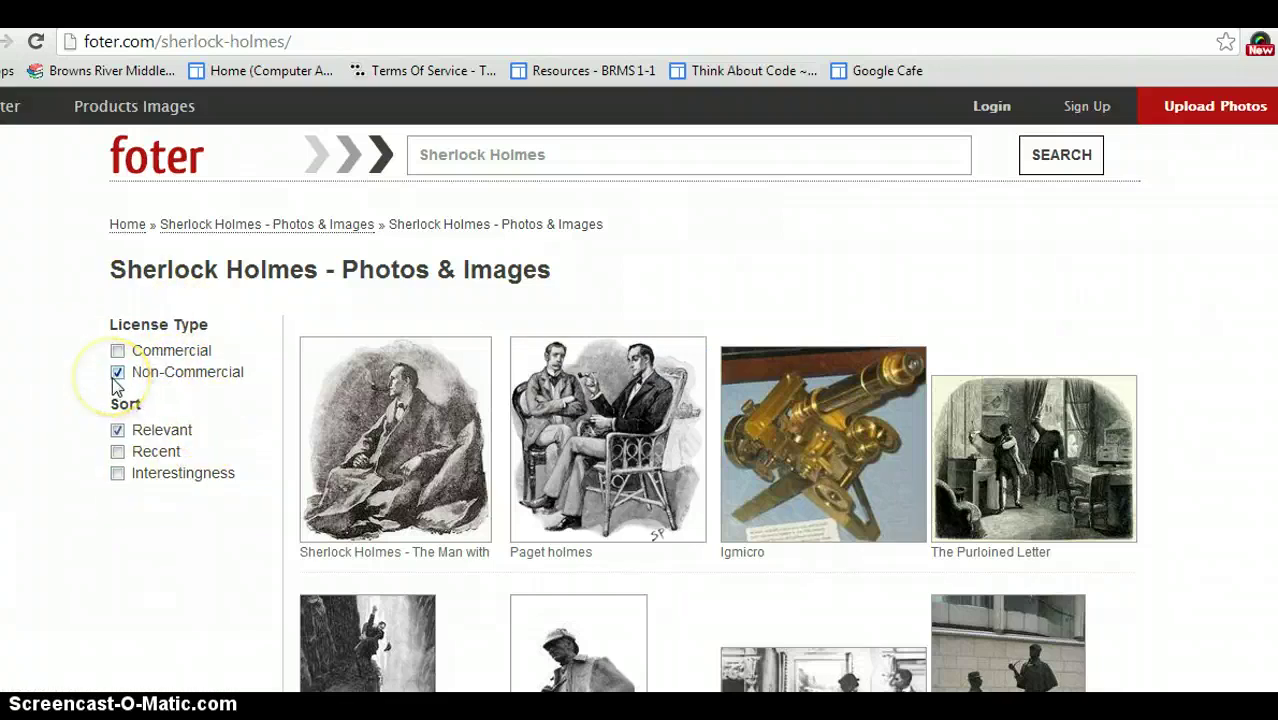
{"action": "left_click", "coordinate": [178, 430]}
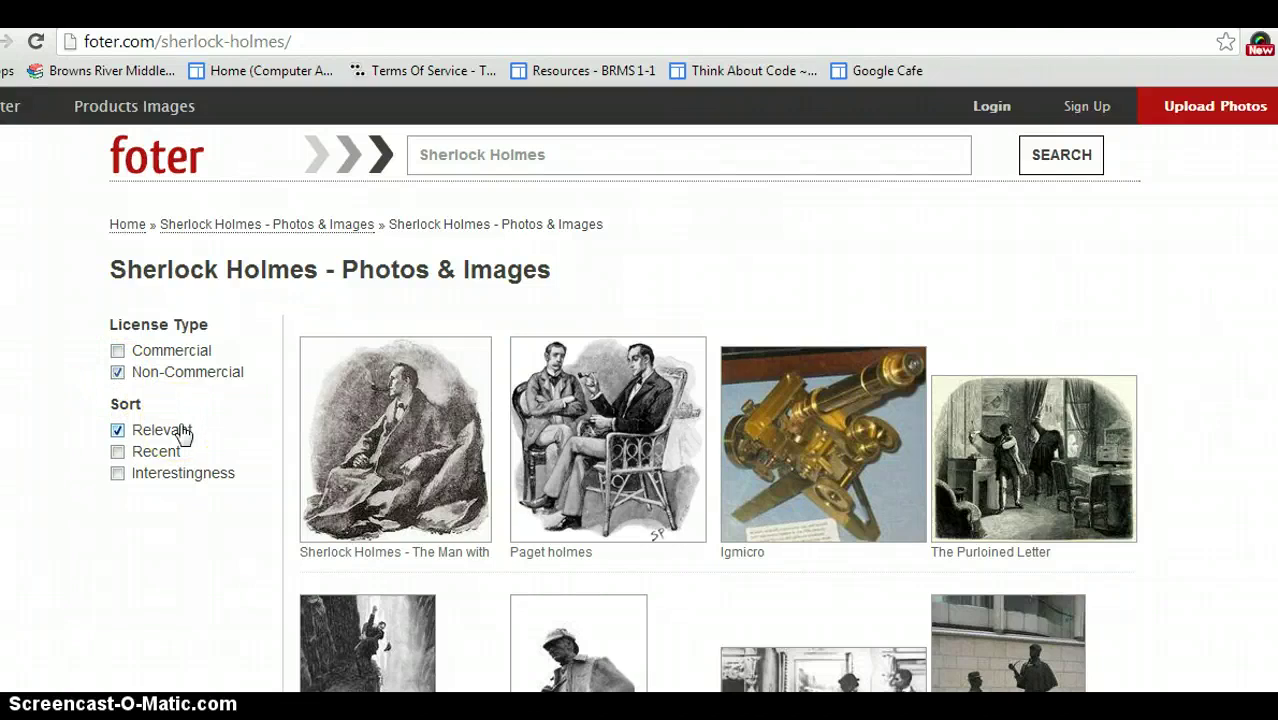
{"action": "left_click", "coordinate": [176, 440]}
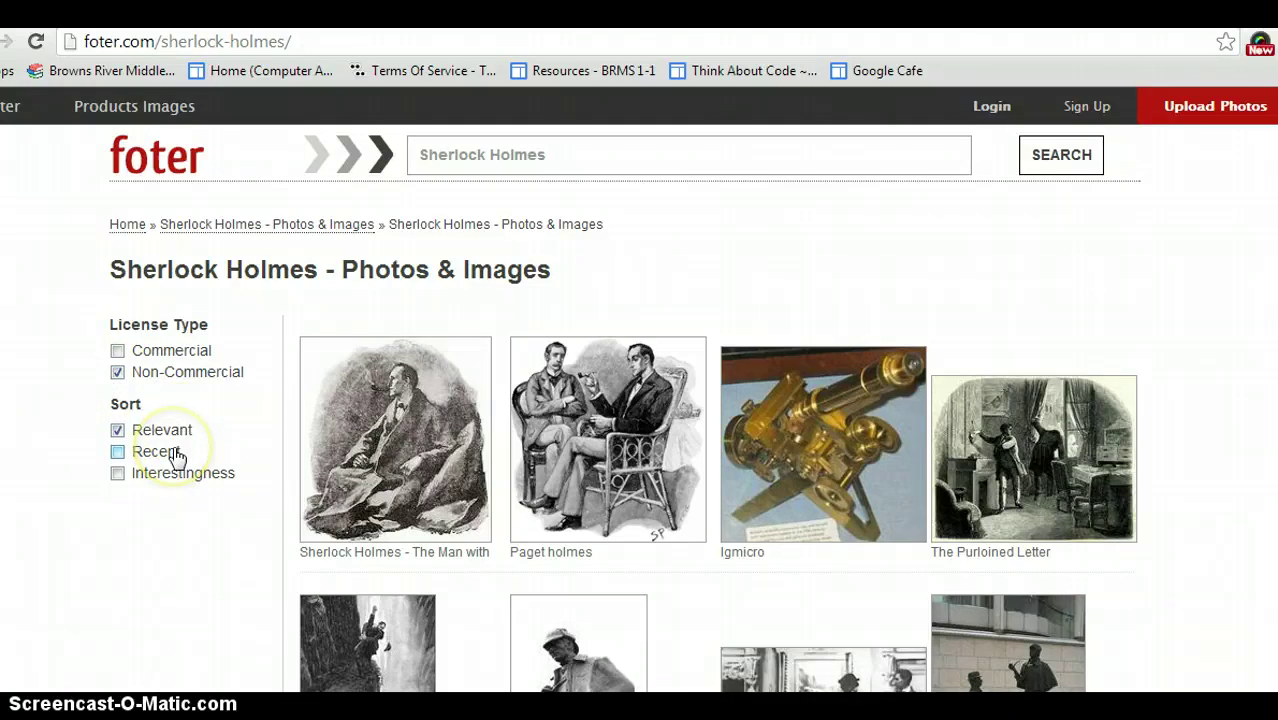
{"action": "left_click", "coordinate": [163, 487]}
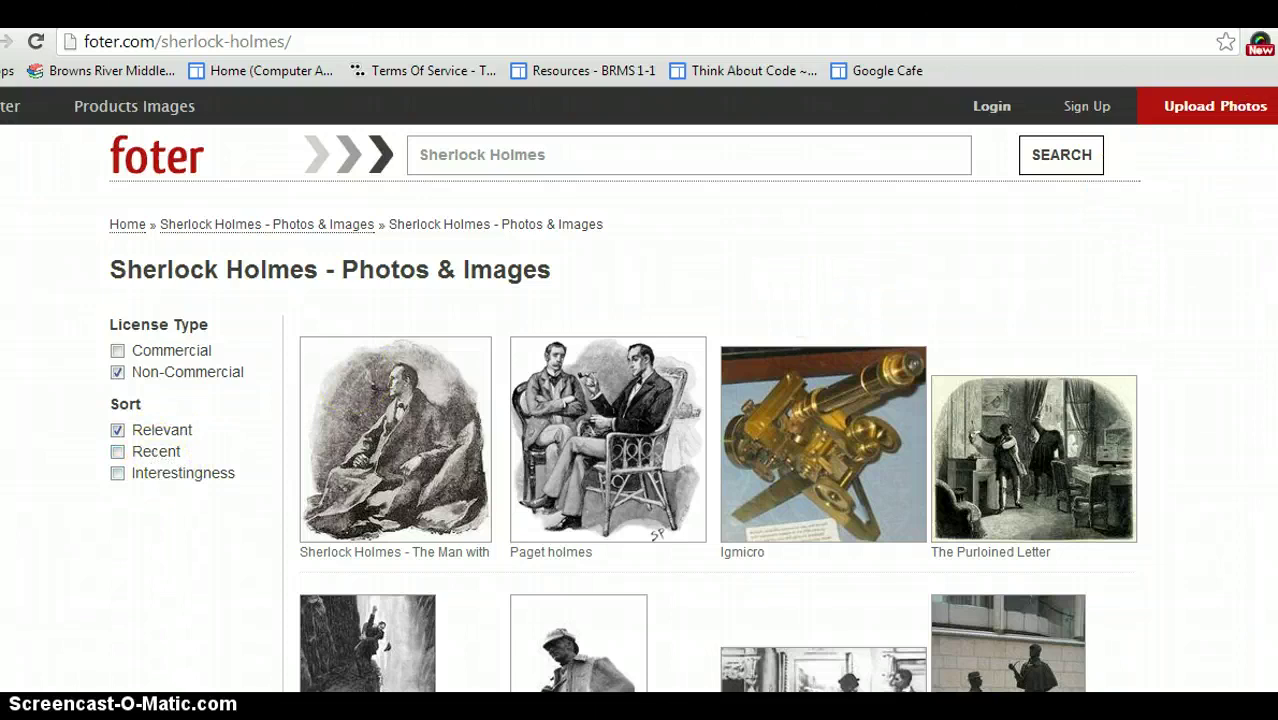
{"action": "scroll", "coordinate": [790, 260], "scroll_direction": "down", "scroll_amount": 6}
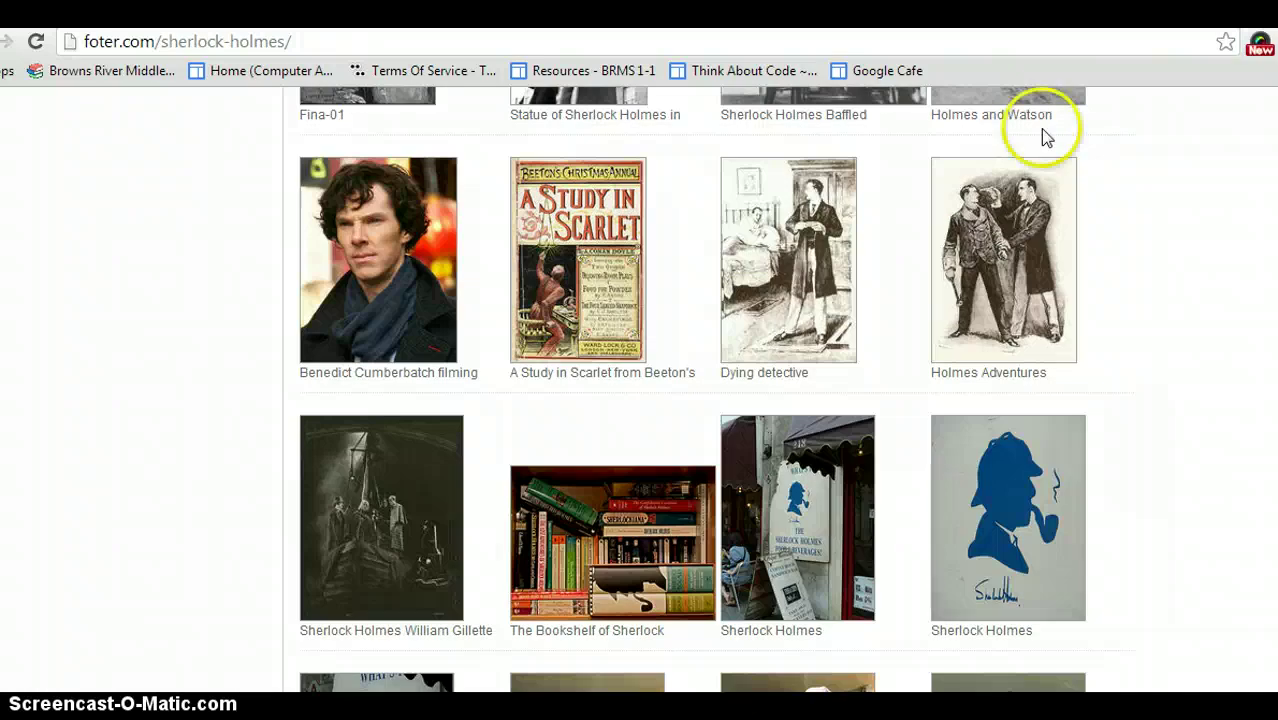
{"action": "mouse_move", "coordinate": [414, 240]}
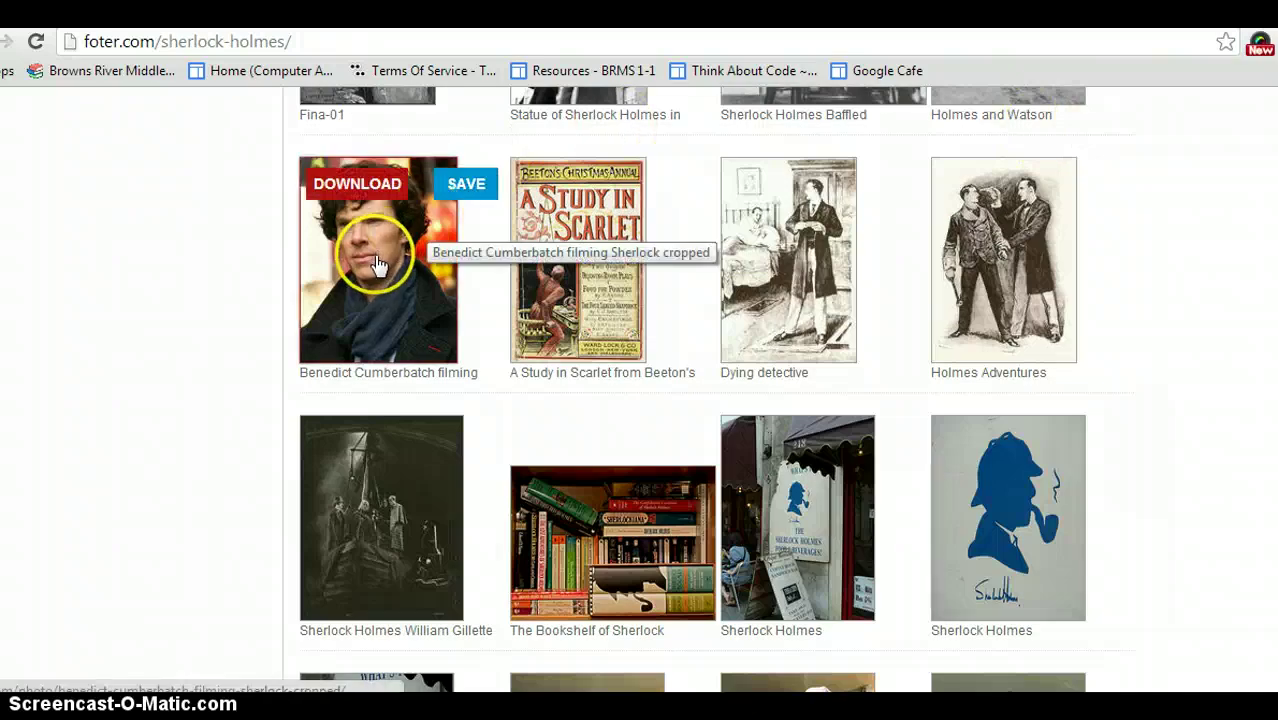
Open the 'Benedict Cumberbatch filming Sherlock cropped' photo page down to its licence and attribution details.
{"action": "left_click", "coordinate": [373, 268]}
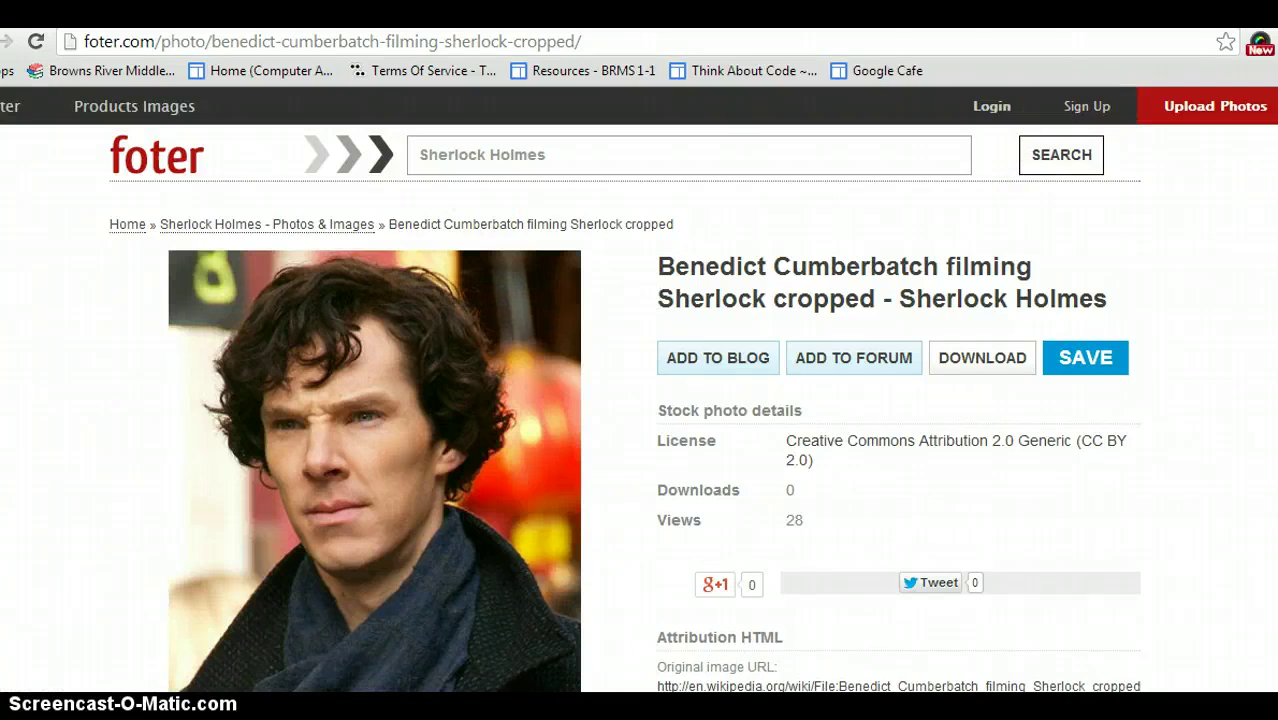
{"action": "scroll", "coordinate": [638, 389], "scroll_direction": "down", "scroll_amount": 3}
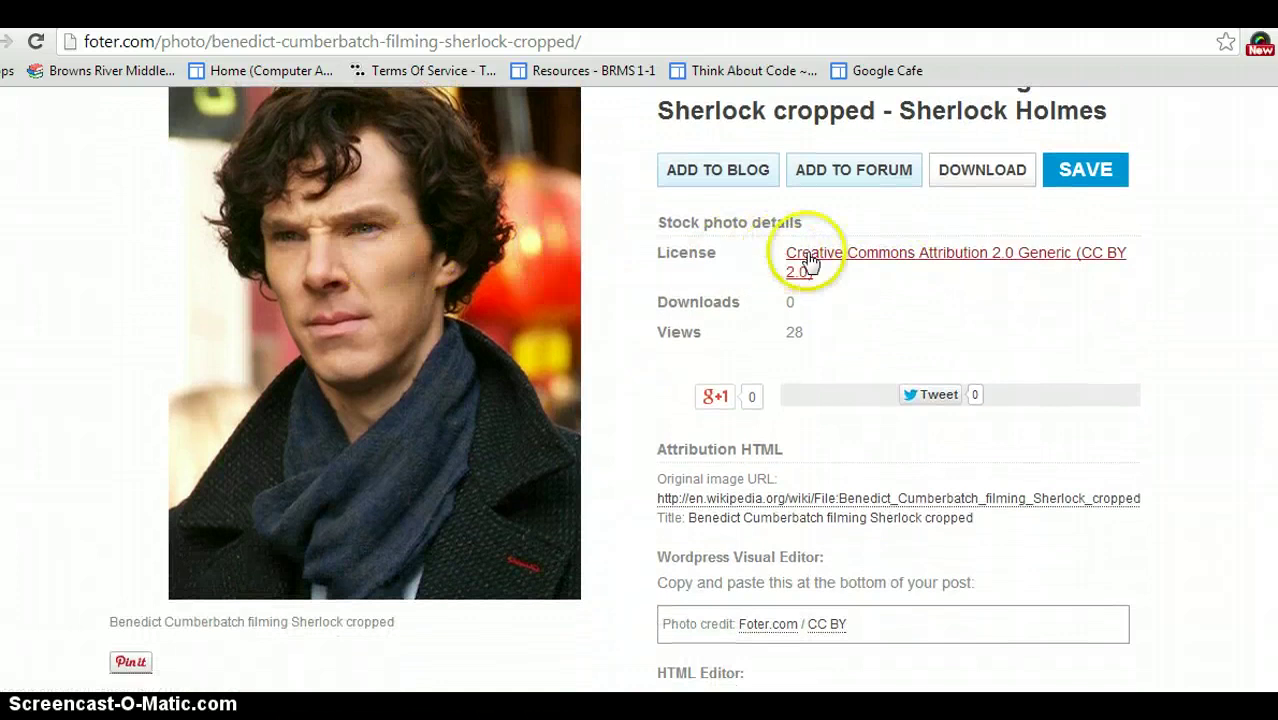
Review the CC Attribution 2.0 Generic deed's Share, Adapt and Attribution terms, then return to the photo.
{"action": "left_click", "coordinate": [845, 262]}
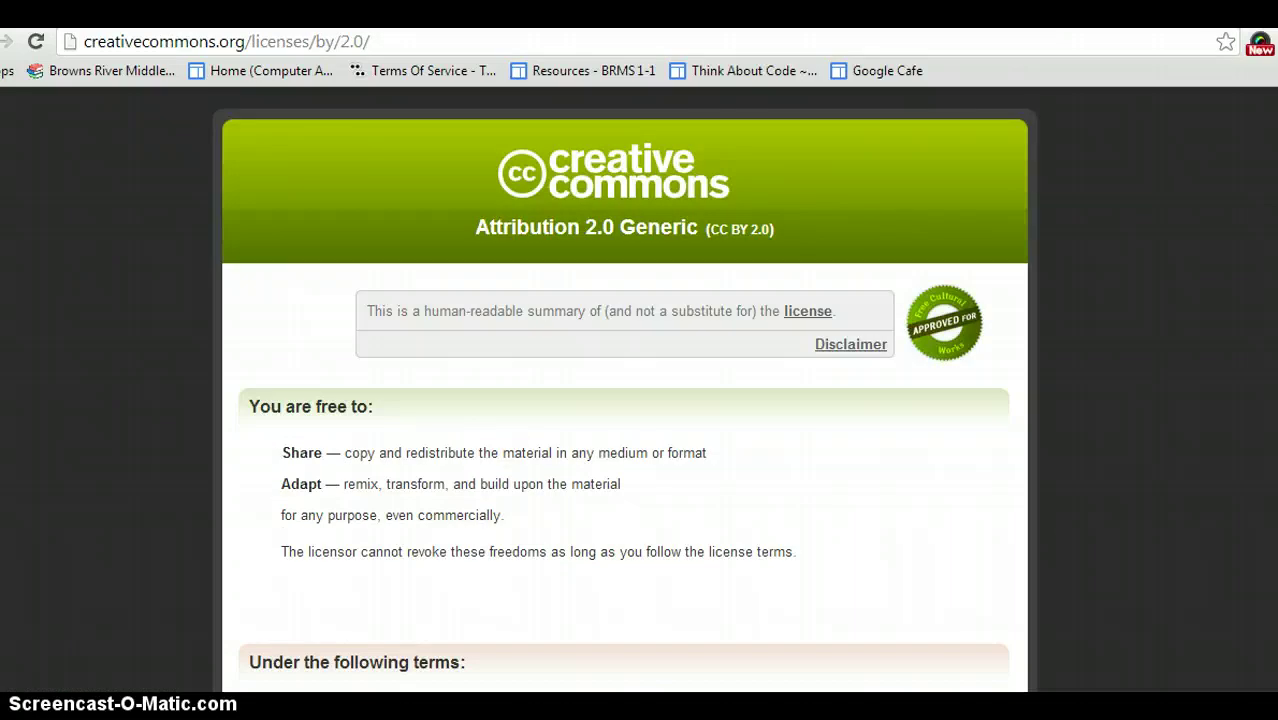
{"action": "scroll", "coordinate": [624, 389], "scroll_direction": "down", "scroll_amount": 3}
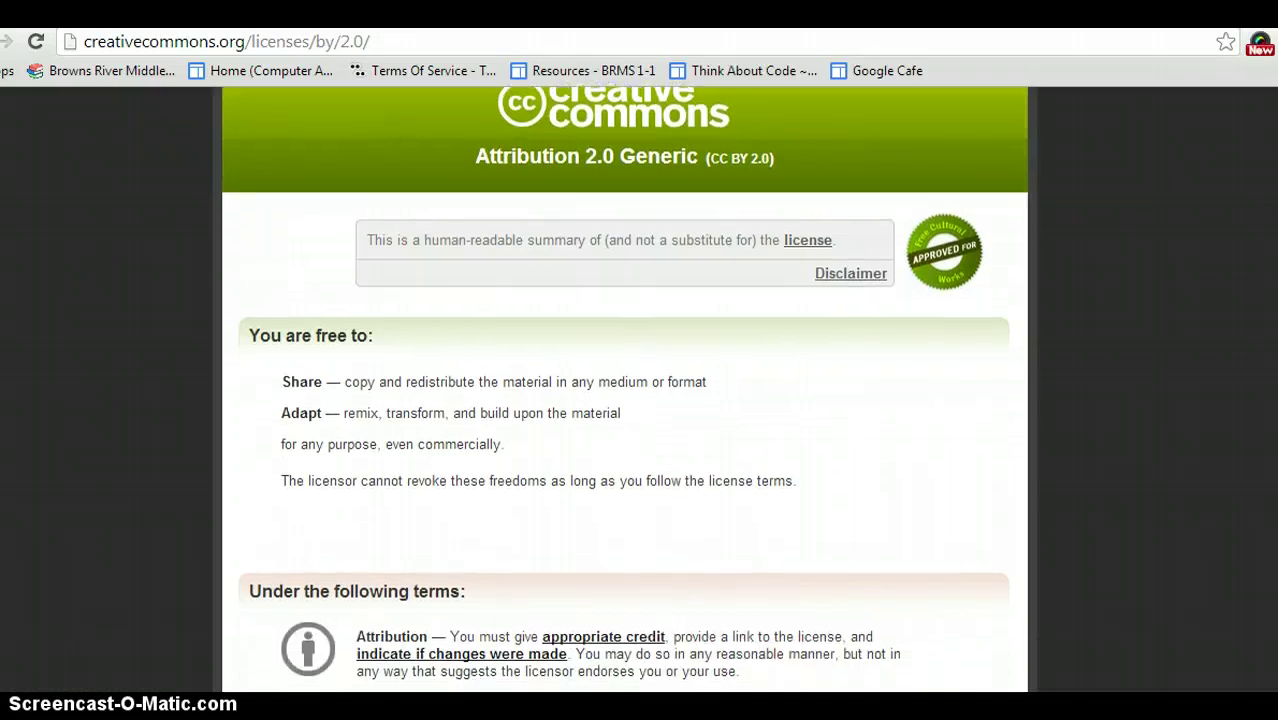
{"action": "scroll", "coordinate": [624, 389], "scroll_direction": "up", "scroll_amount": 4}
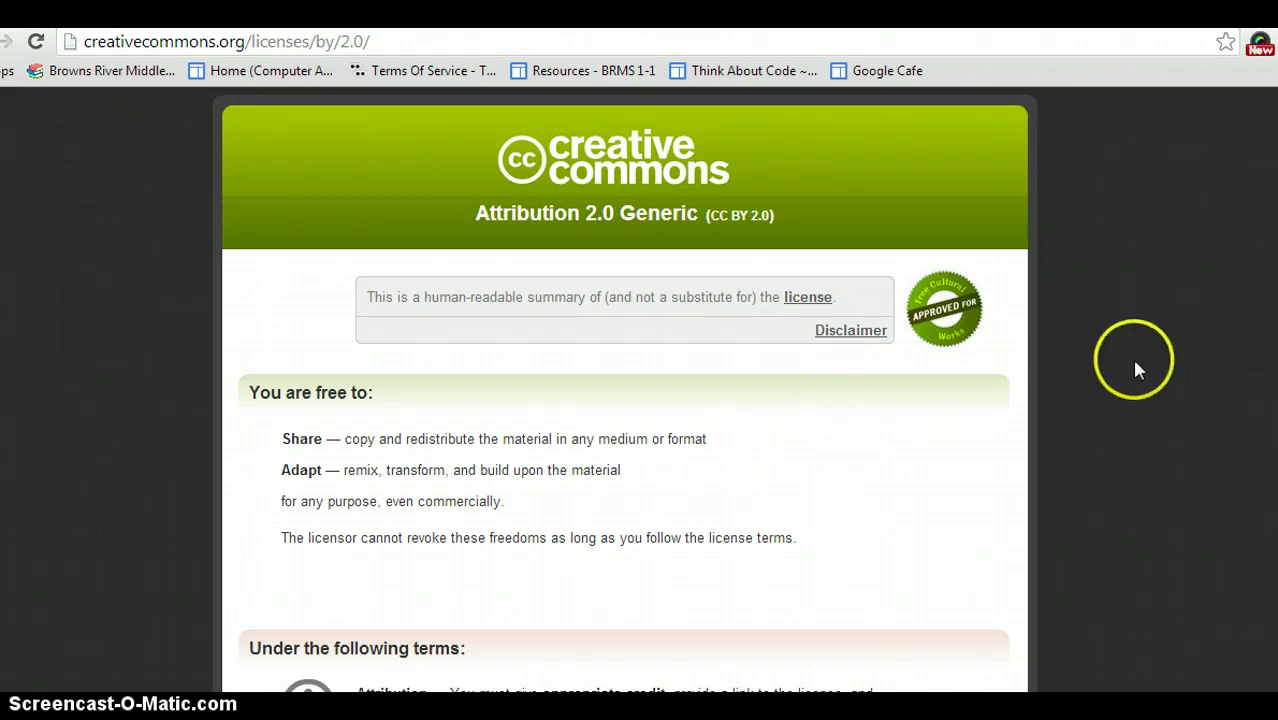
{"action": "scroll", "coordinate": [623, 388], "scroll_direction": "down", "scroll_amount": 2}
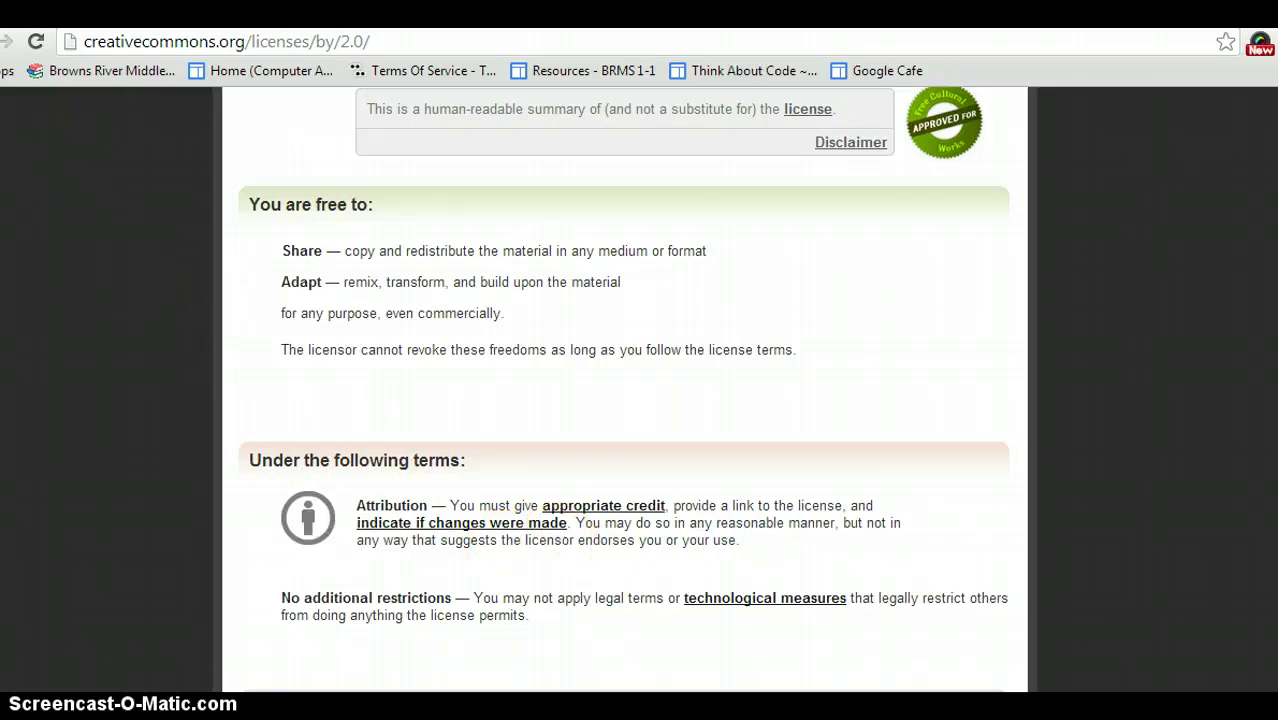
{"action": "left_click", "coordinate": [6, 41]}
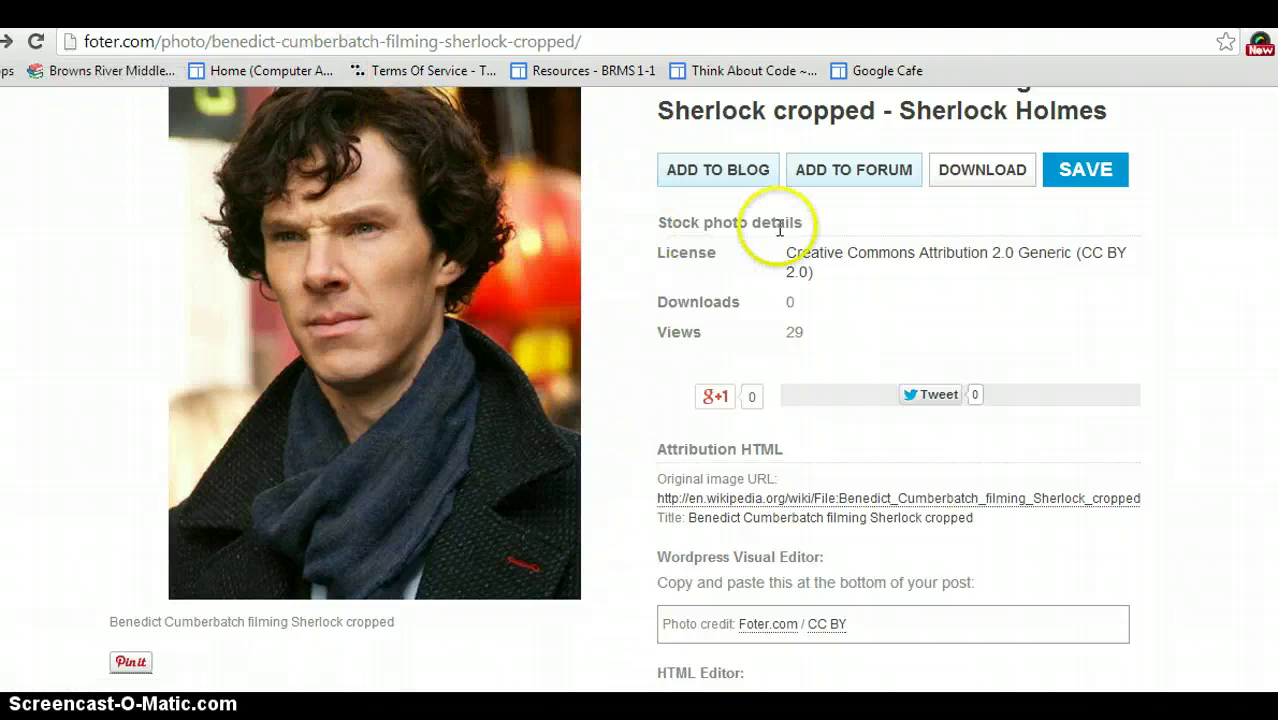
Take the photo credit text and open the Small 460x510 px download of the Sherlock photo.
{"action": "left_click_drag", "start_coordinate": [938, 630], "coordinate": [658, 626]}
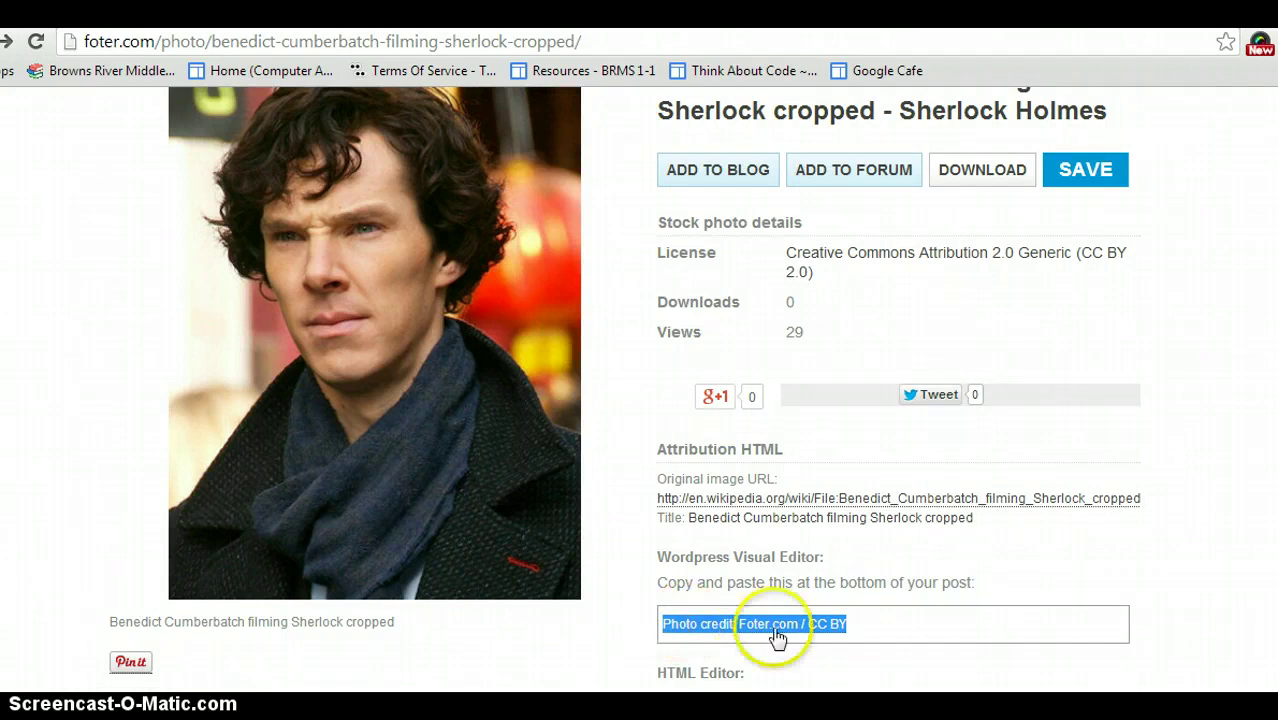
{"action": "left_click", "coordinate": [609, 637]}
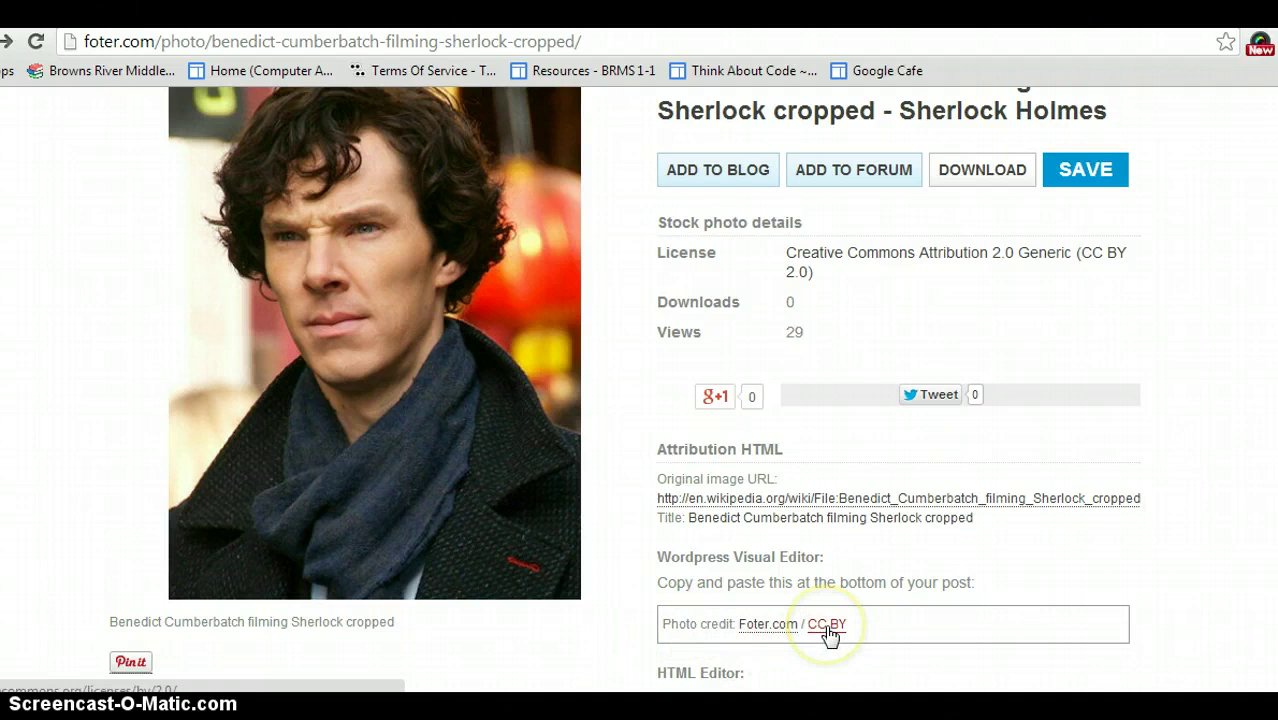
{"action": "left_click", "coordinate": [965, 178]}
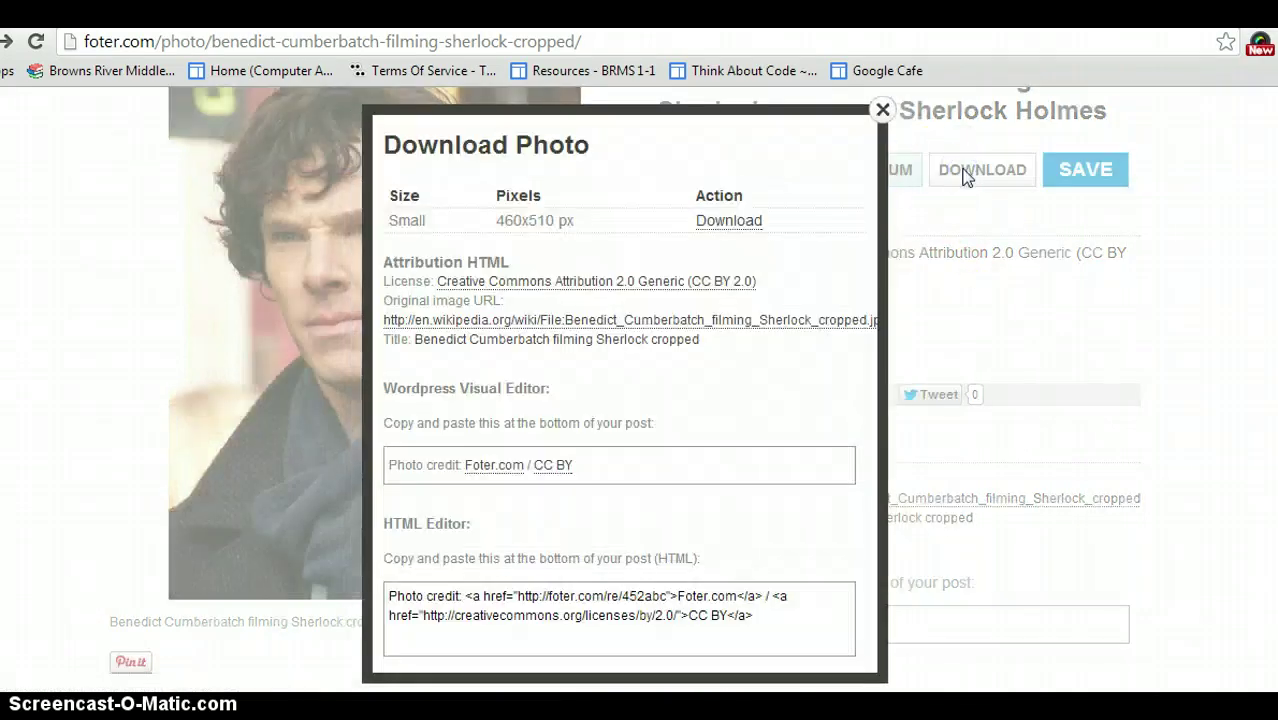
{"action": "left_click", "coordinate": [716, 226]}
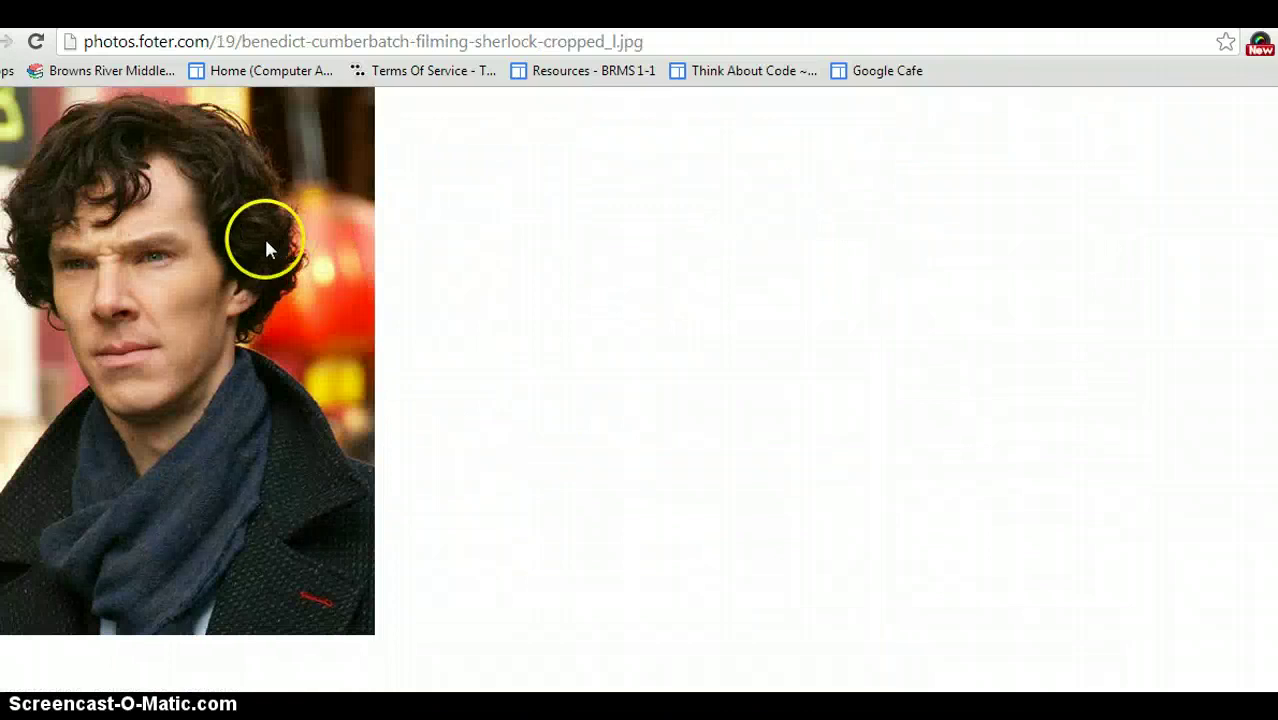
Confirm the Sherlock JPEG is already saved, cancelling Save As, and switch to the Google Doc.
{"action": "right_click", "coordinate": [190, 320]}
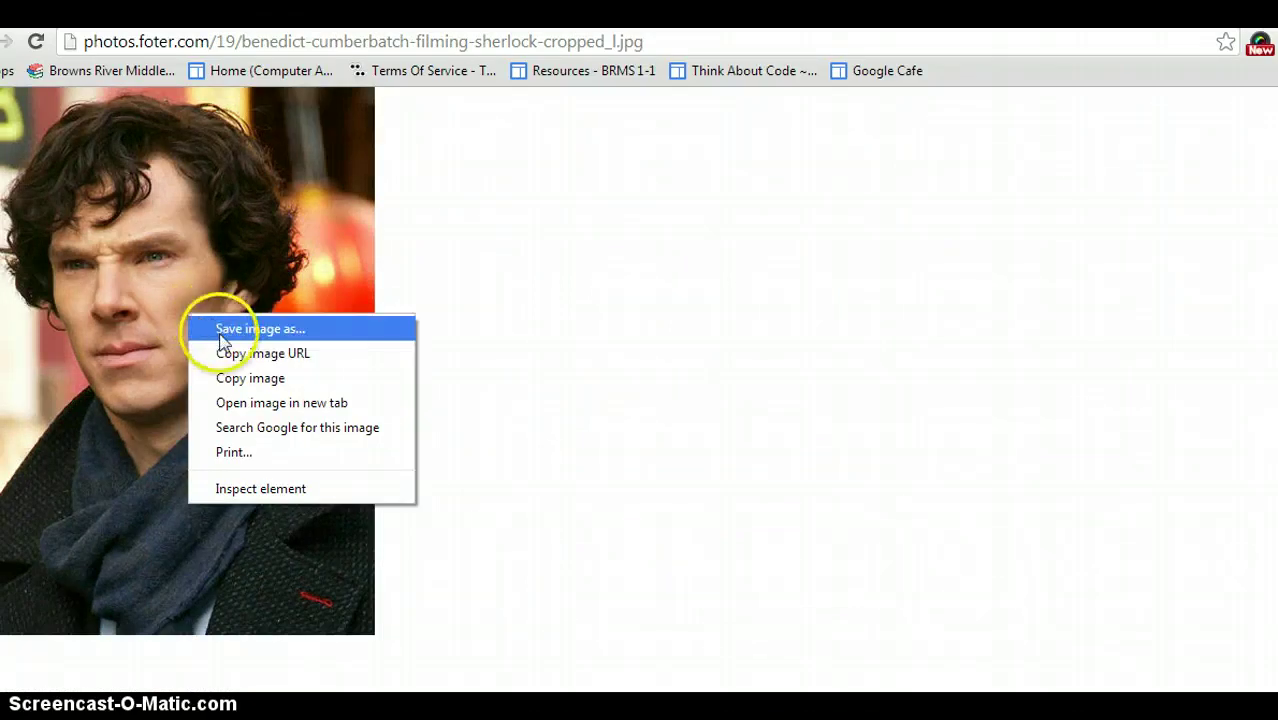
{"action": "left_click", "coordinate": [222, 334]}
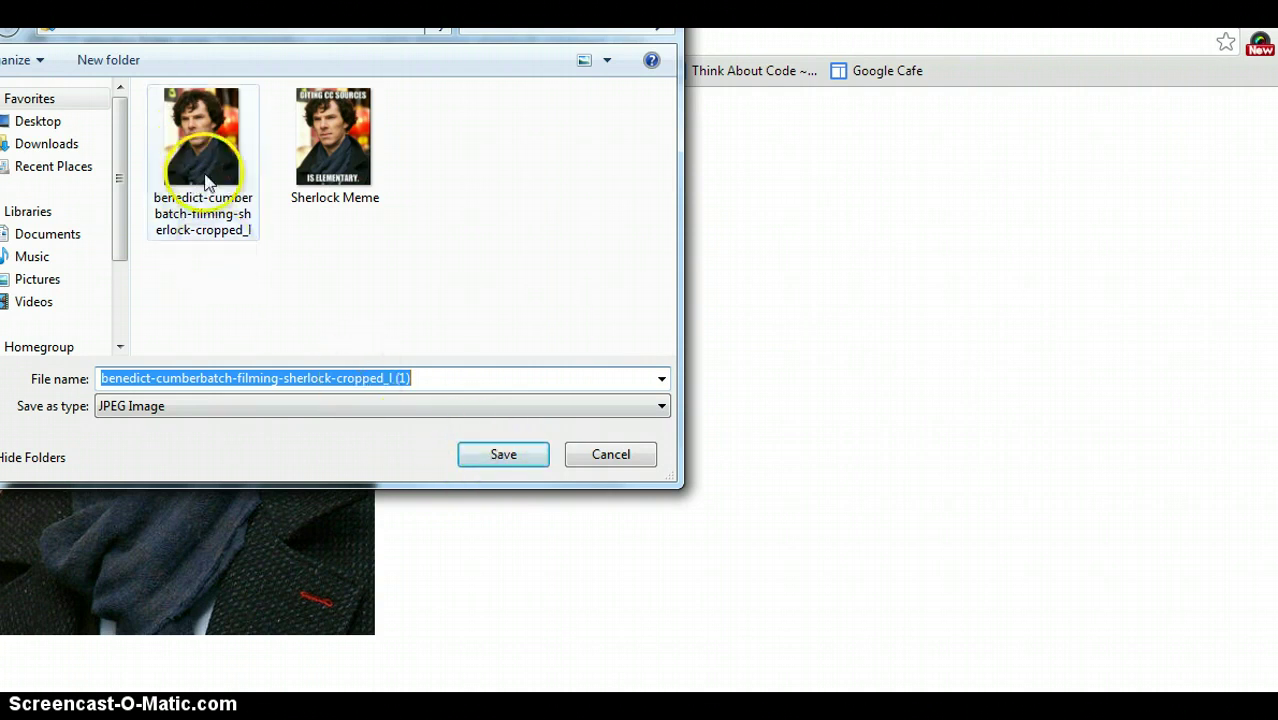
{"action": "left_click", "coordinate": [612, 455]}
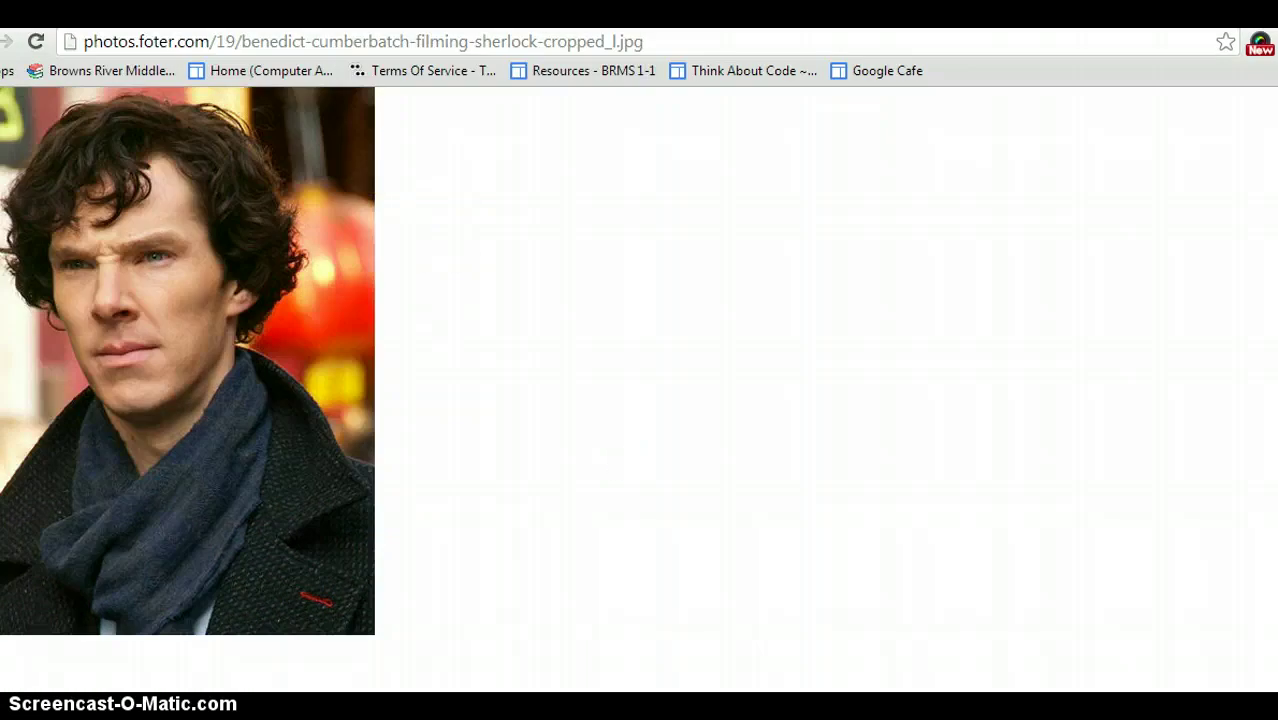
{"action": "key", "text": "ctrl+shift+Tab"}
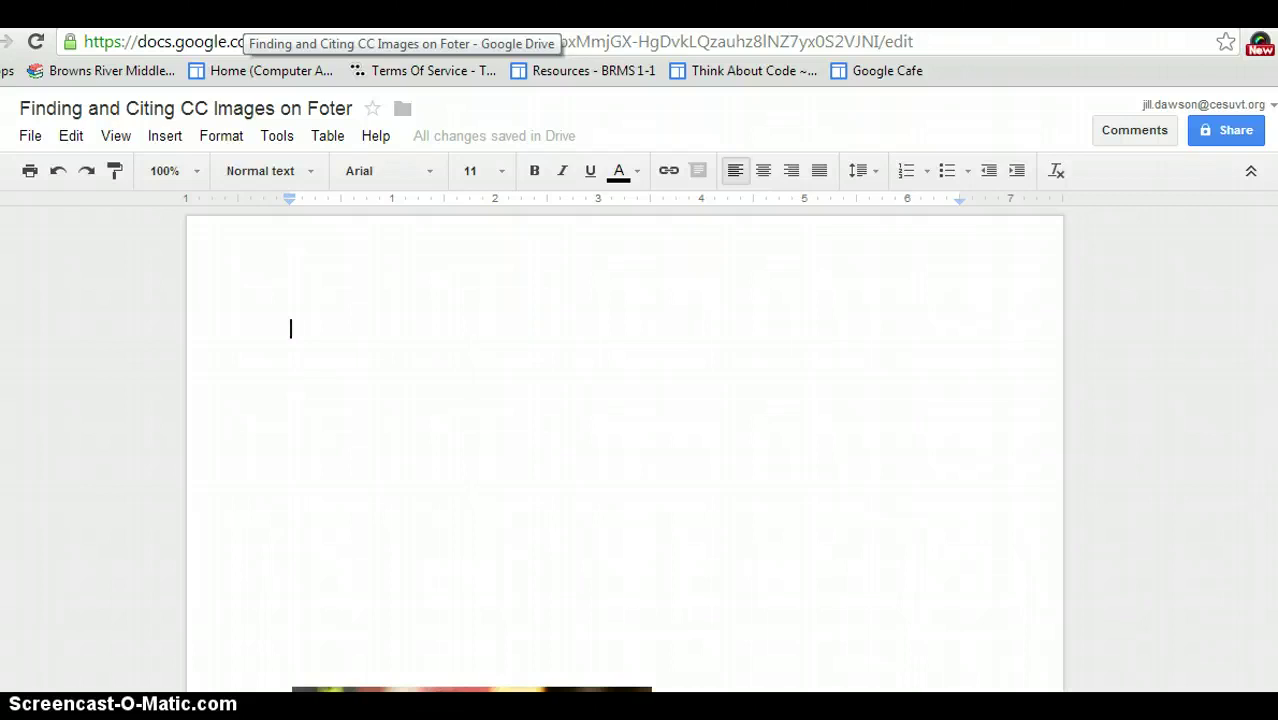
Upload the Sherlock photo file into the Google Doc as an image.
{"action": "left_click", "coordinate": [172, 142]}
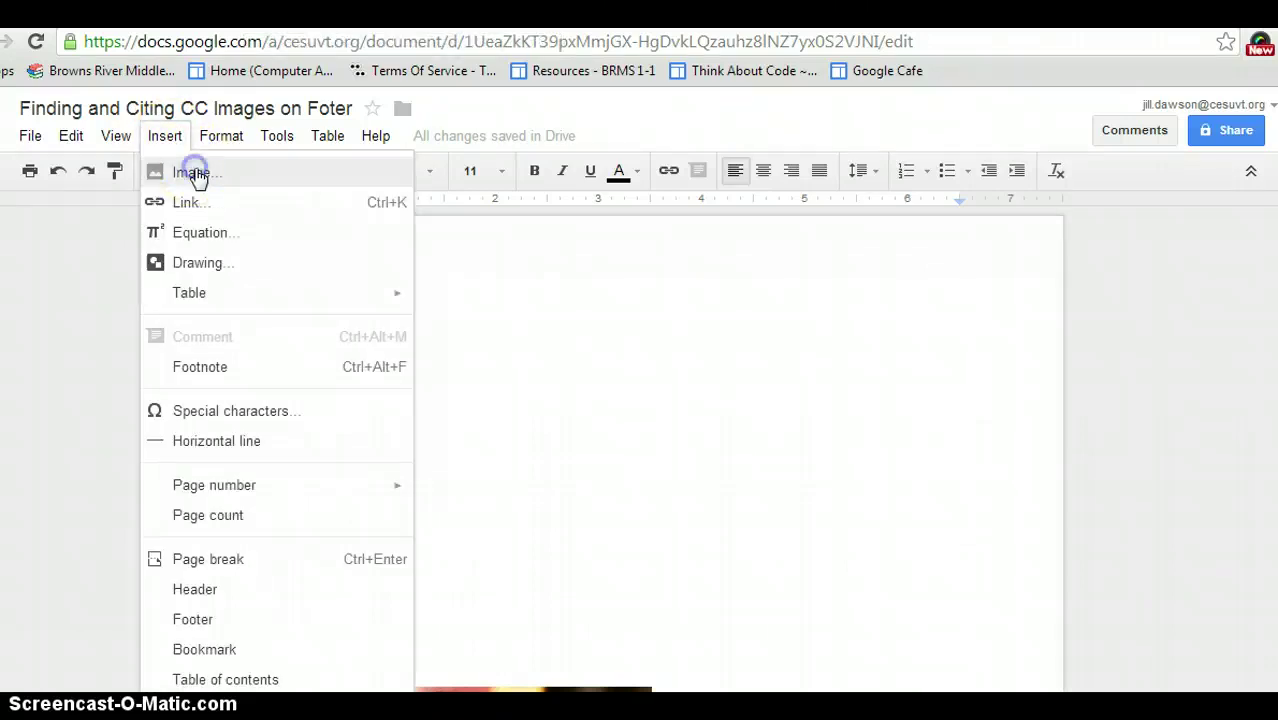
{"action": "left_click", "coordinate": [195, 174]}
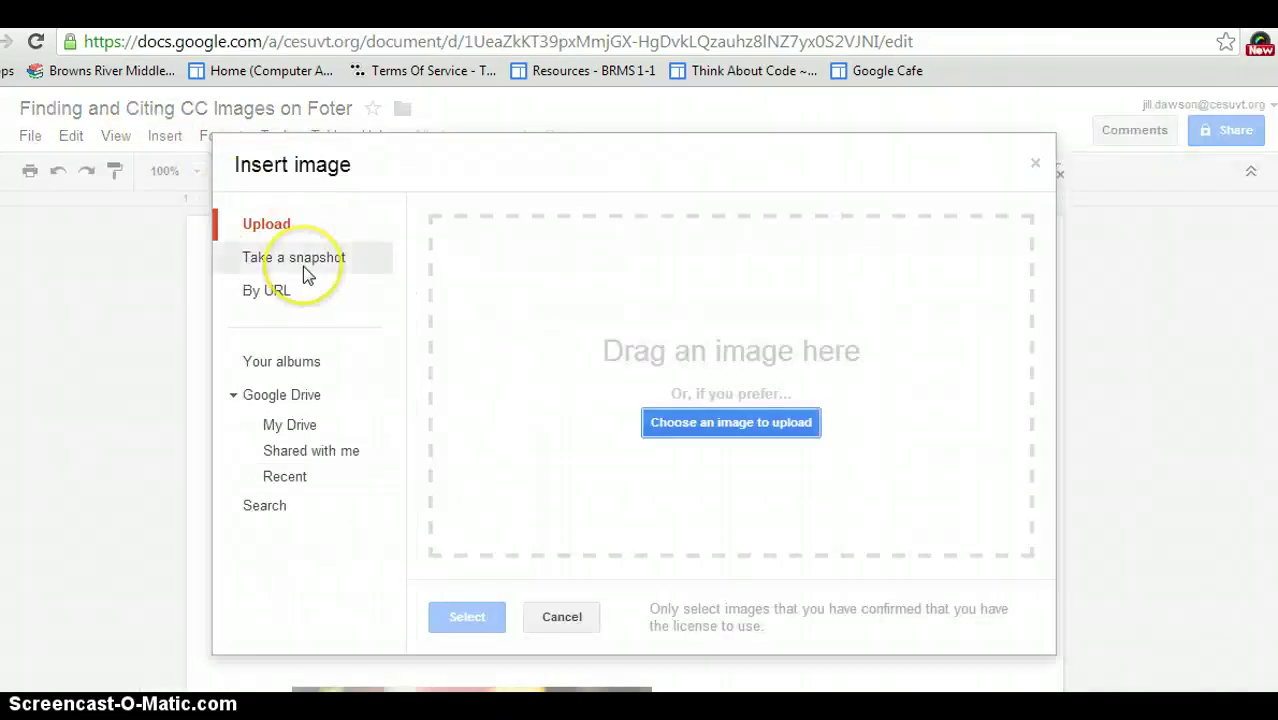
{"action": "left_click", "coordinate": [690, 431]}
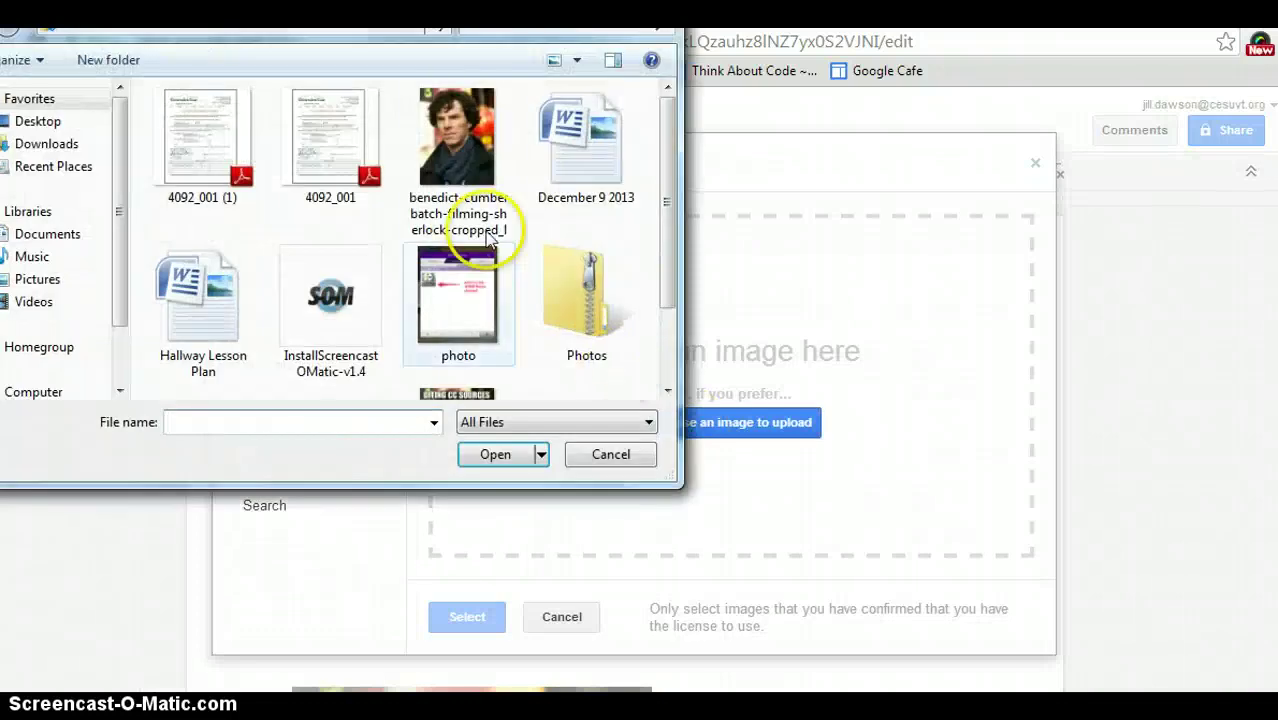
{"action": "left_click", "coordinate": [455, 120]}
{"action": "left_click", "coordinate": [475, 458]}
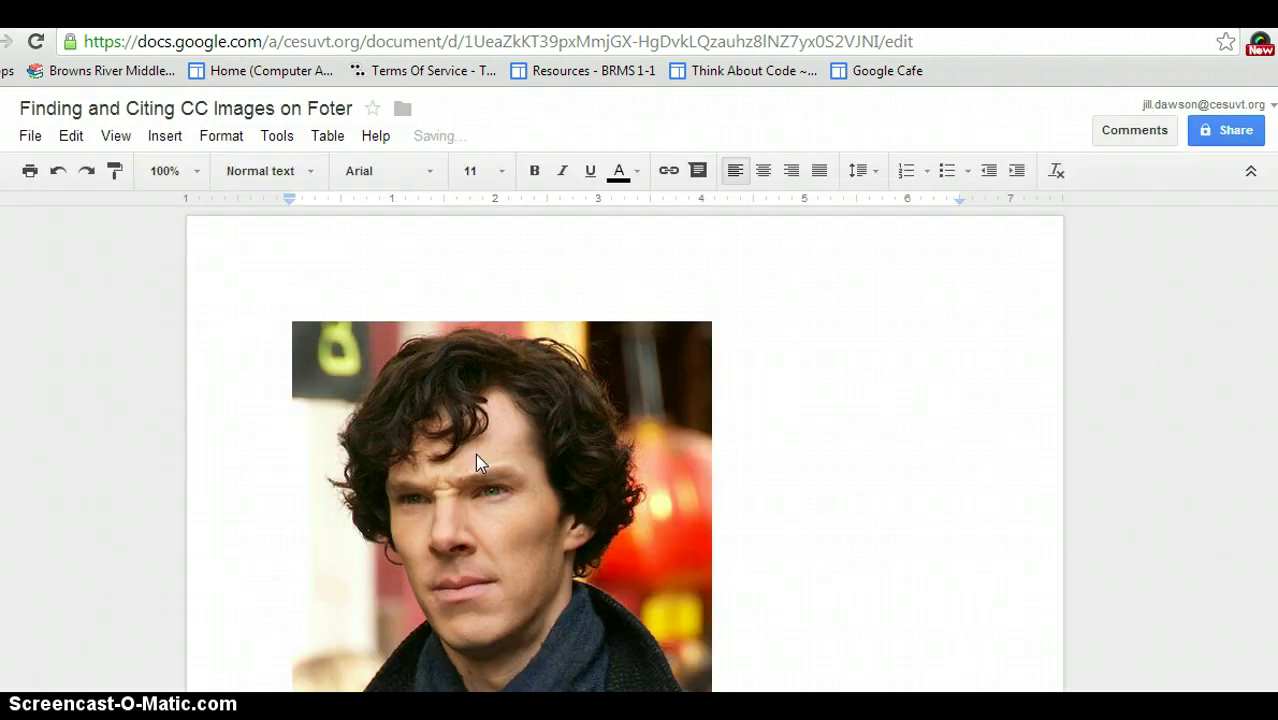
Resize the inserted Sherlock photo smaller by dragging its corner handle.
{"action": "left_click", "coordinate": [650, 414]}
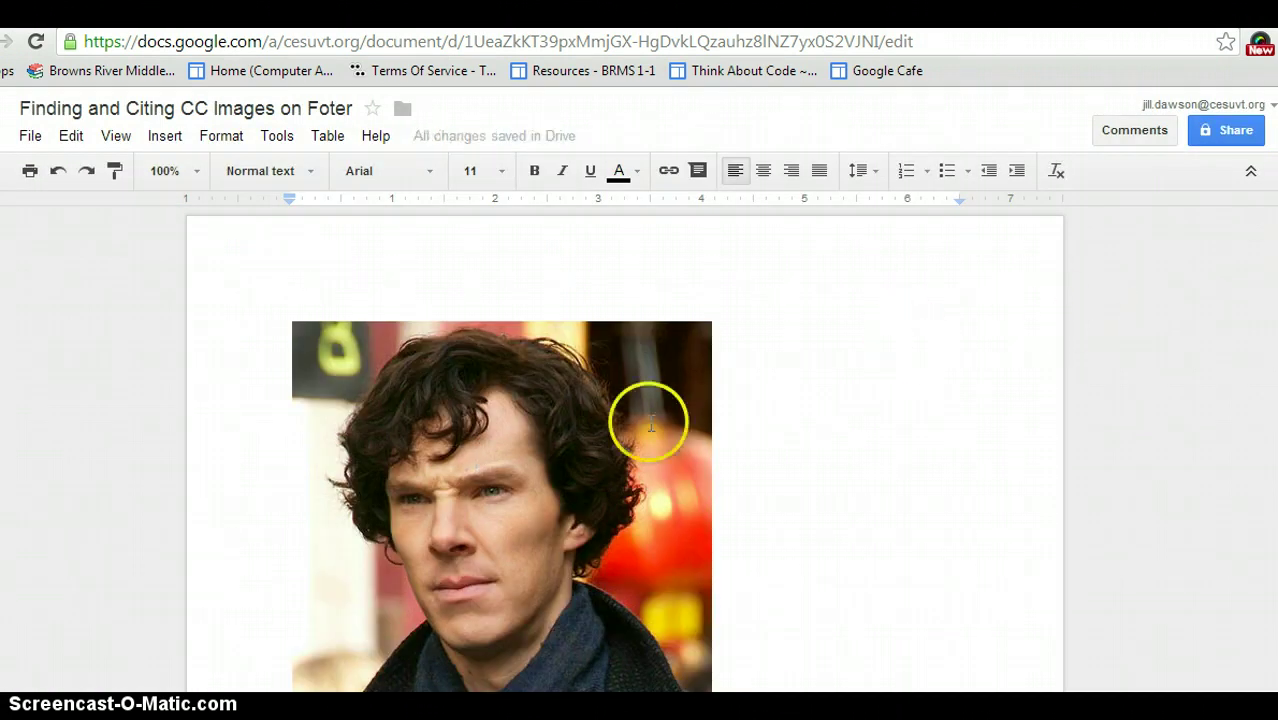
{"action": "left_click_drag", "start_coordinate": [712, 322], "coordinate": [512, 517]}
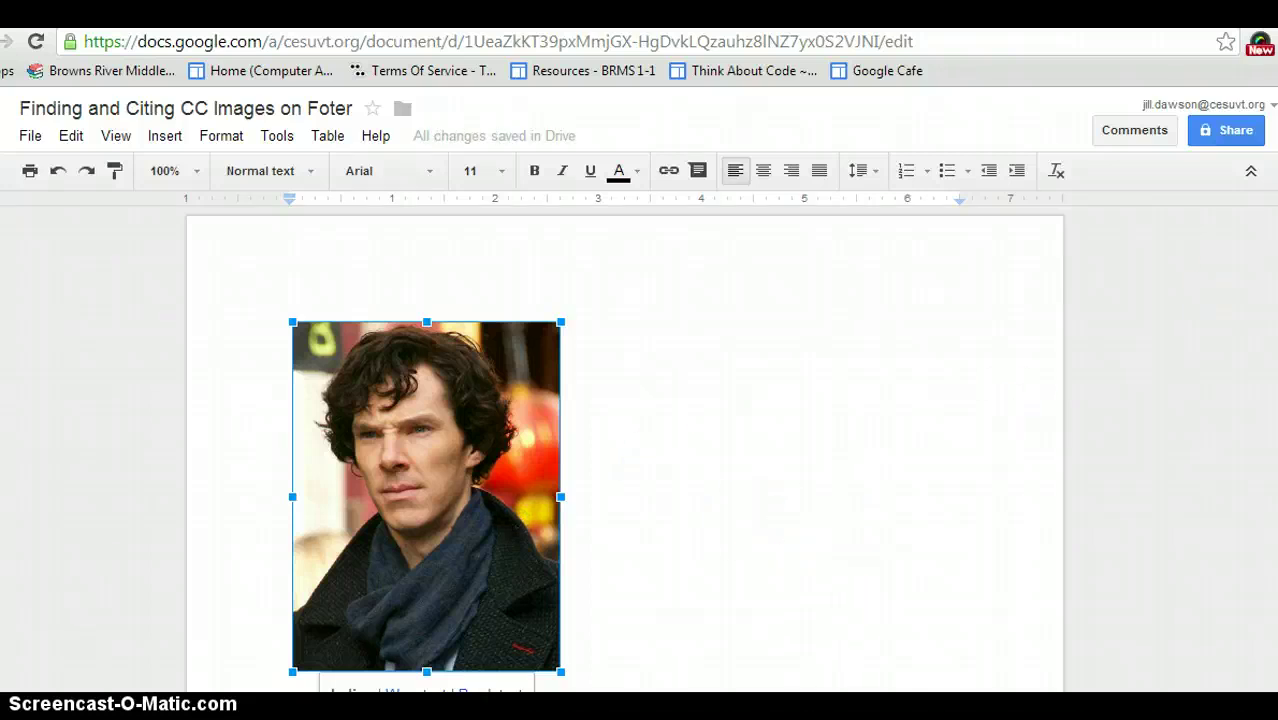
{"action": "scroll", "coordinate": [625, 450], "scroll_direction": "down", "scroll_amount": 3}
{"action": "scroll", "coordinate": [625, 450], "scroll_direction": "up", "scroll_amount": 1}
Paste 'Photo credit: Foter.com / CC BY' in 9-pt text beneath the photo, trimming an extra blank line.
{"action": "left_click", "coordinate": [488, 530]}
{"action": "left_click", "coordinate": [328, 481]}
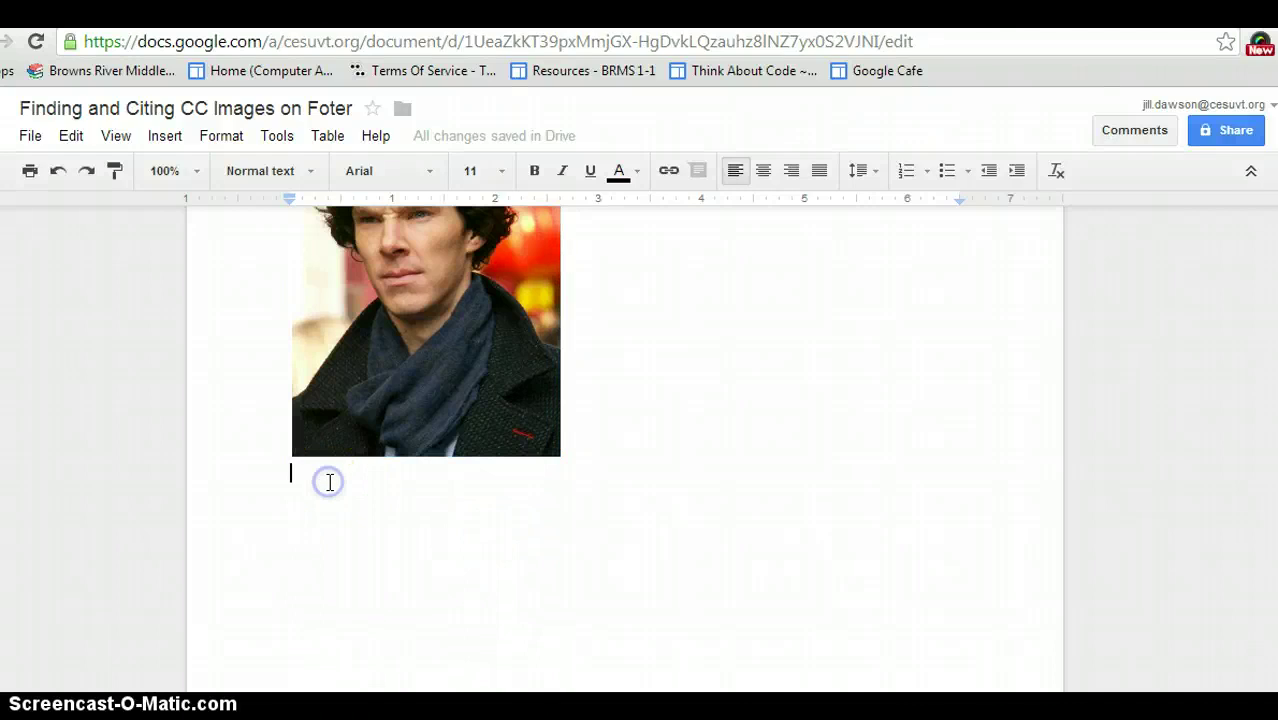
{"action": "type", "text": "Photo credit: Foter.com / CC BY"}
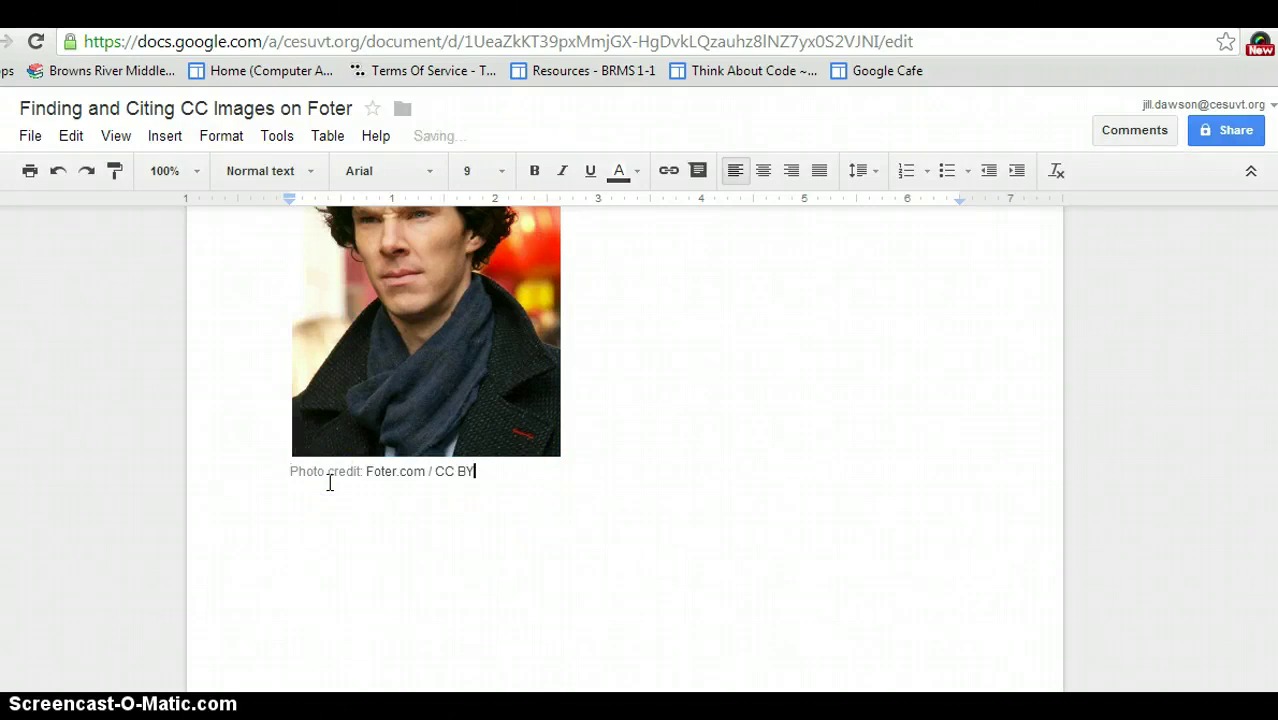
{"action": "mouse_move", "coordinate": [379, 590]}
{"action": "left_mouse_down"}
{"action": "mouse_move", "coordinate": [411, 505]}
{"action": "mouse_move", "coordinate": [502, 478]}
{"action": "left_mouse_up"}
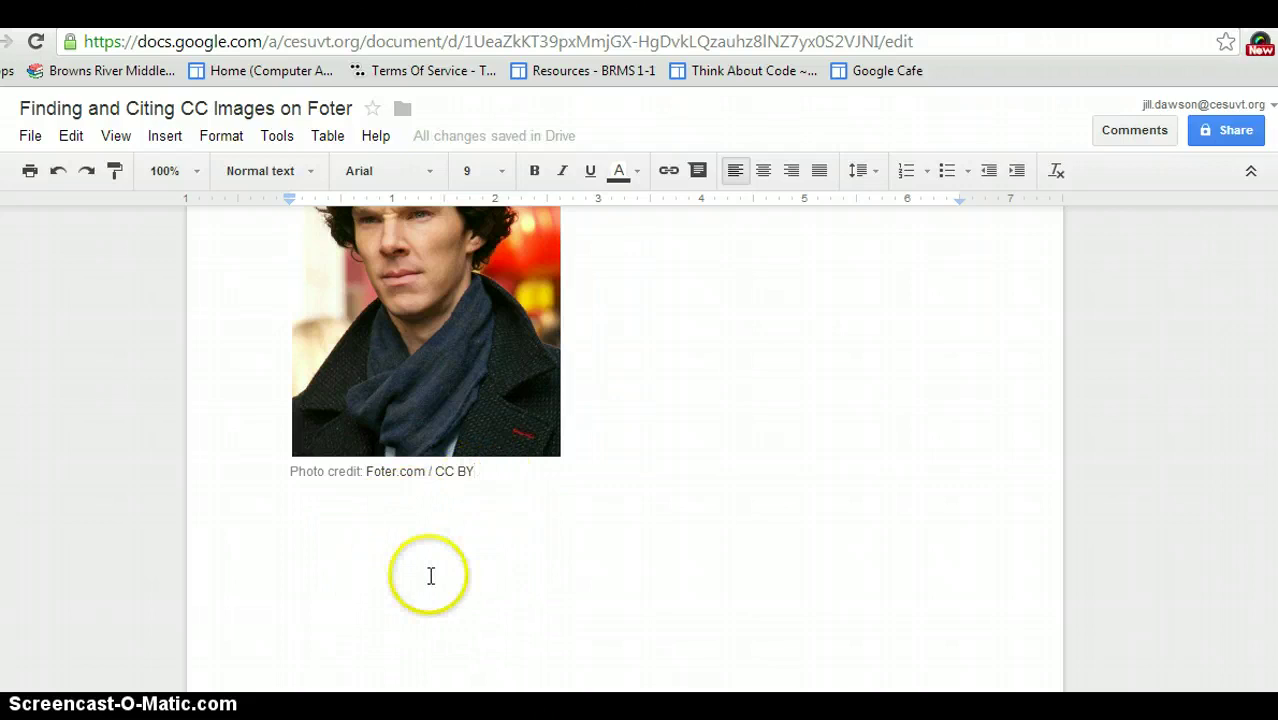
{"action": "left_click", "coordinate": [362, 648]}
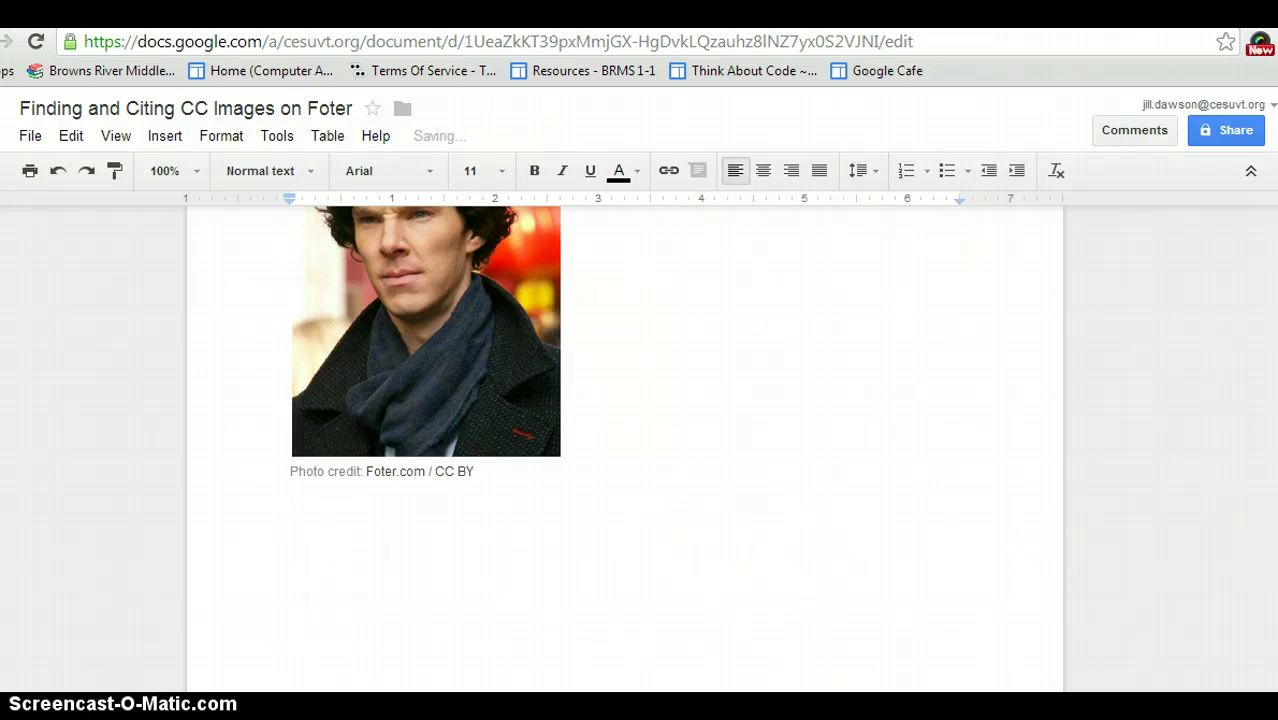
{"action": "scroll", "coordinate": [625, 450], "scroll_direction": "down", "scroll_amount": 3}
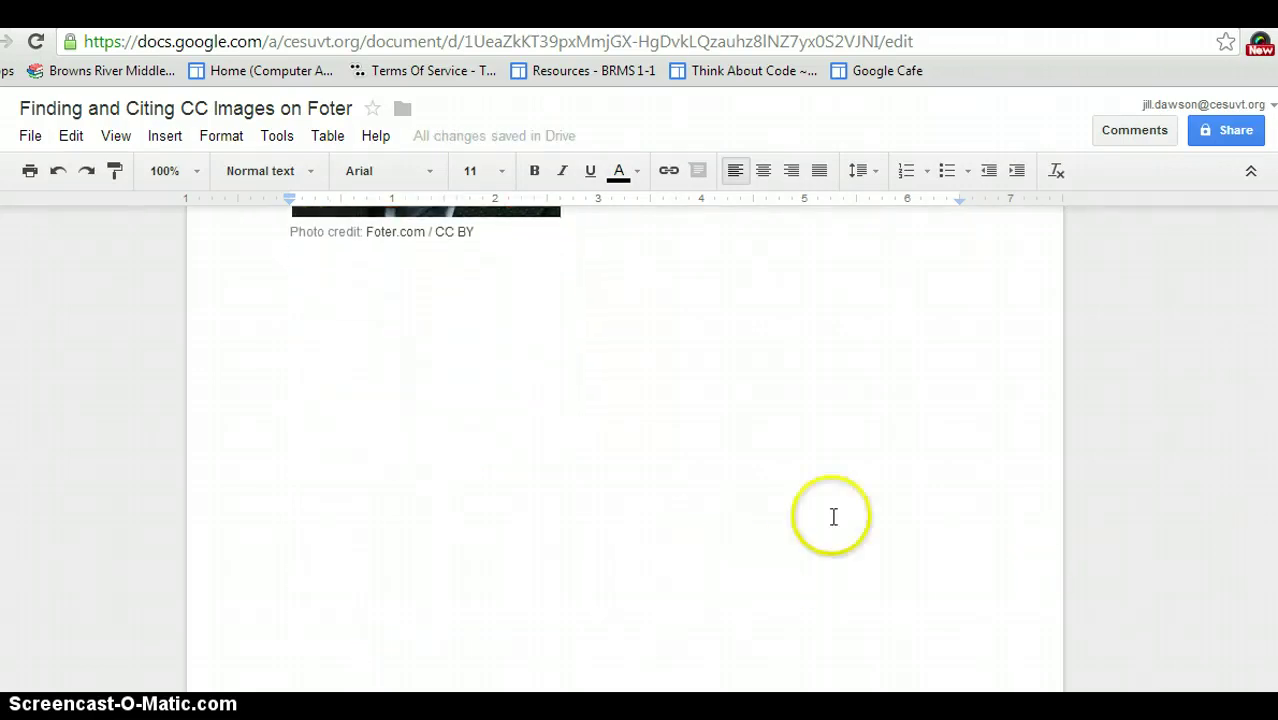
{"action": "left_click", "coordinate": [745, 620]}
{"action": "key", "text": "BackSpace"}
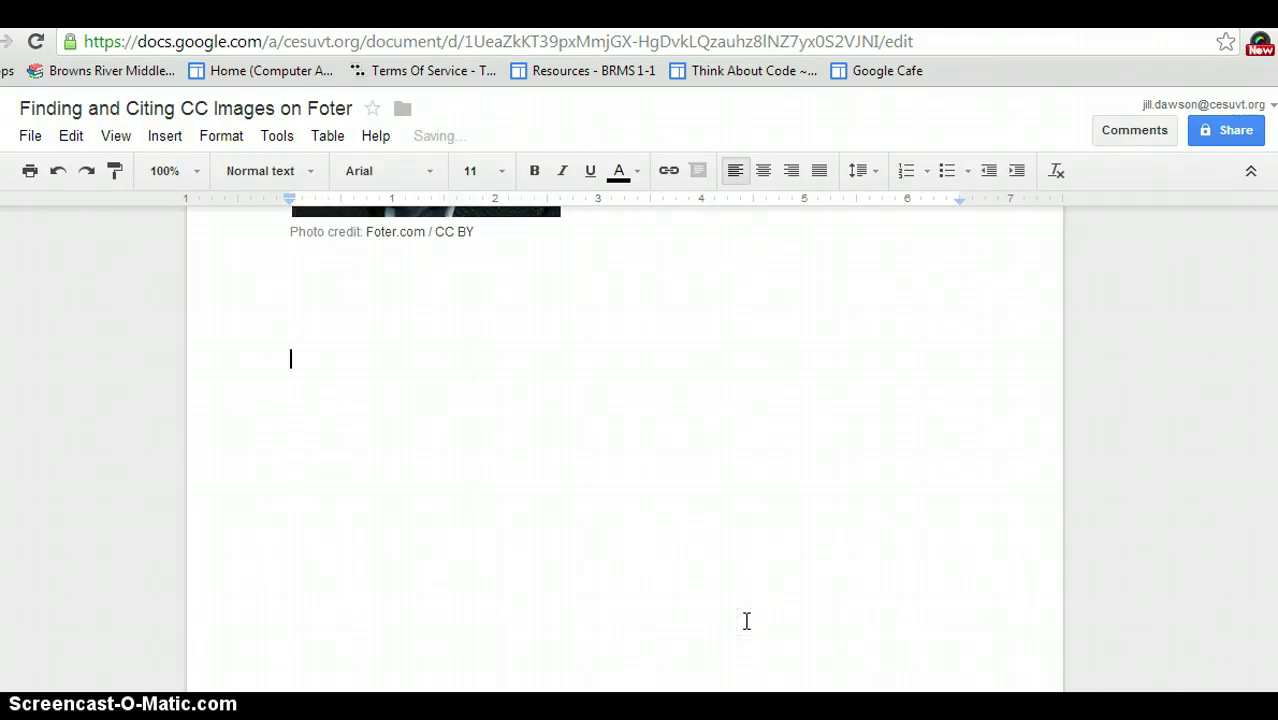
Paste the 'Citing CC Sources Is Elementary' meme and its derivative-work Creative Commons sentence below the credit.
{"action": "key", "text": "ctrl+v"}
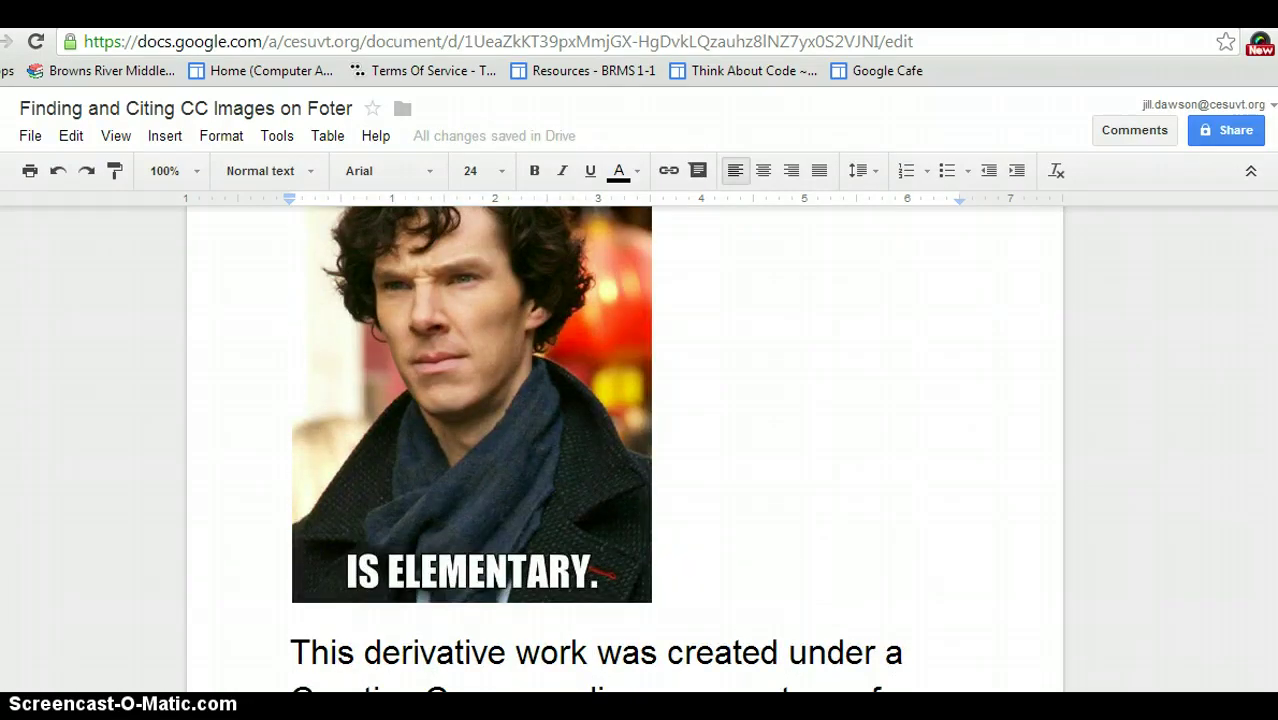
{"action": "scroll", "coordinate": [625, 450], "scroll_direction": "up", "scroll_amount": 3}
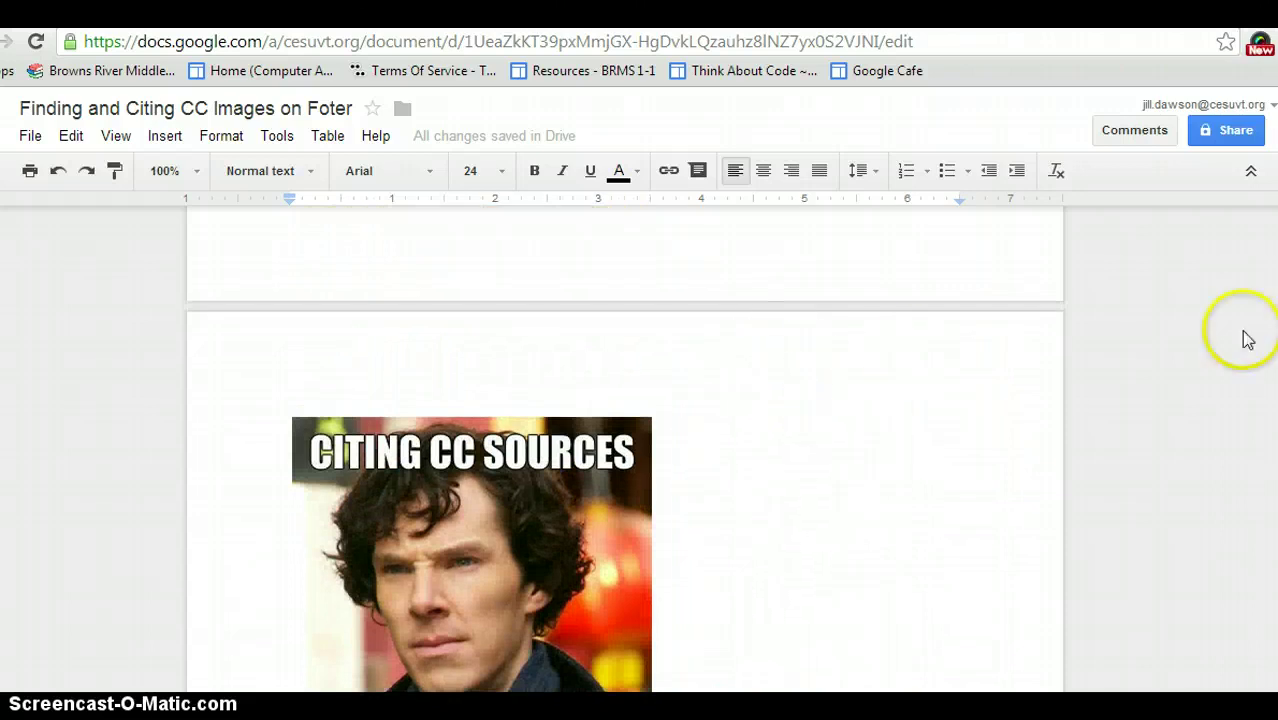
{"action": "scroll", "coordinate": [625, 500], "scroll_direction": "down", "scroll_amount": 1}
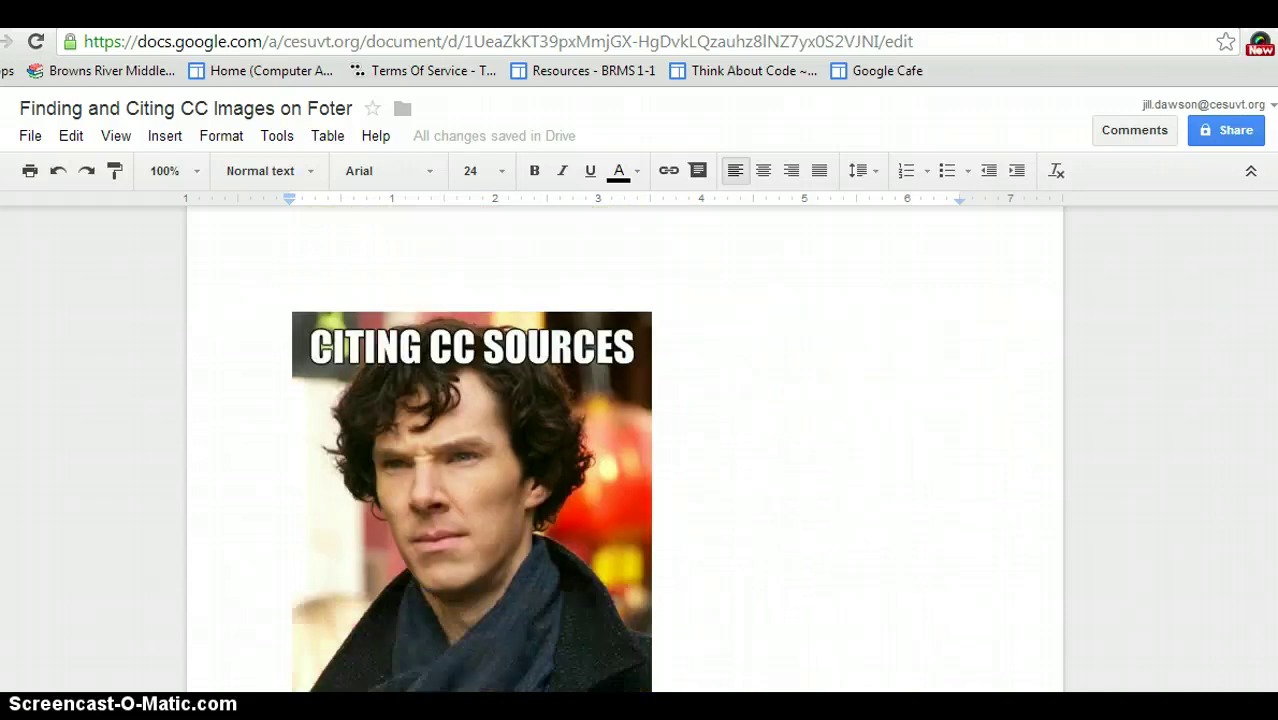
{"action": "scroll", "coordinate": [625, 450], "scroll_direction": "down", "scroll_amount": 1}
{"action": "scroll", "coordinate": [625, 450], "scroll_direction": "down", "scroll_amount": 1}
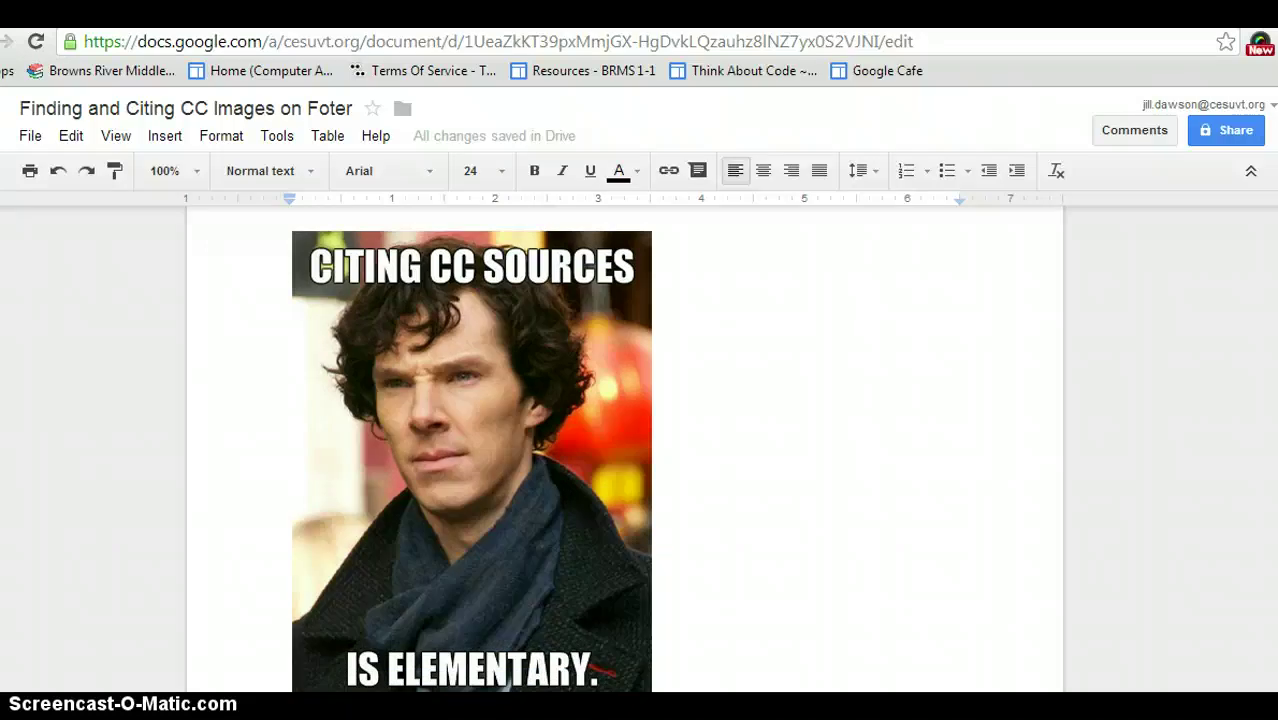
{"action": "scroll", "coordinate": [625, 450], "scroll_direction": "down", "scroll_amount": 3}
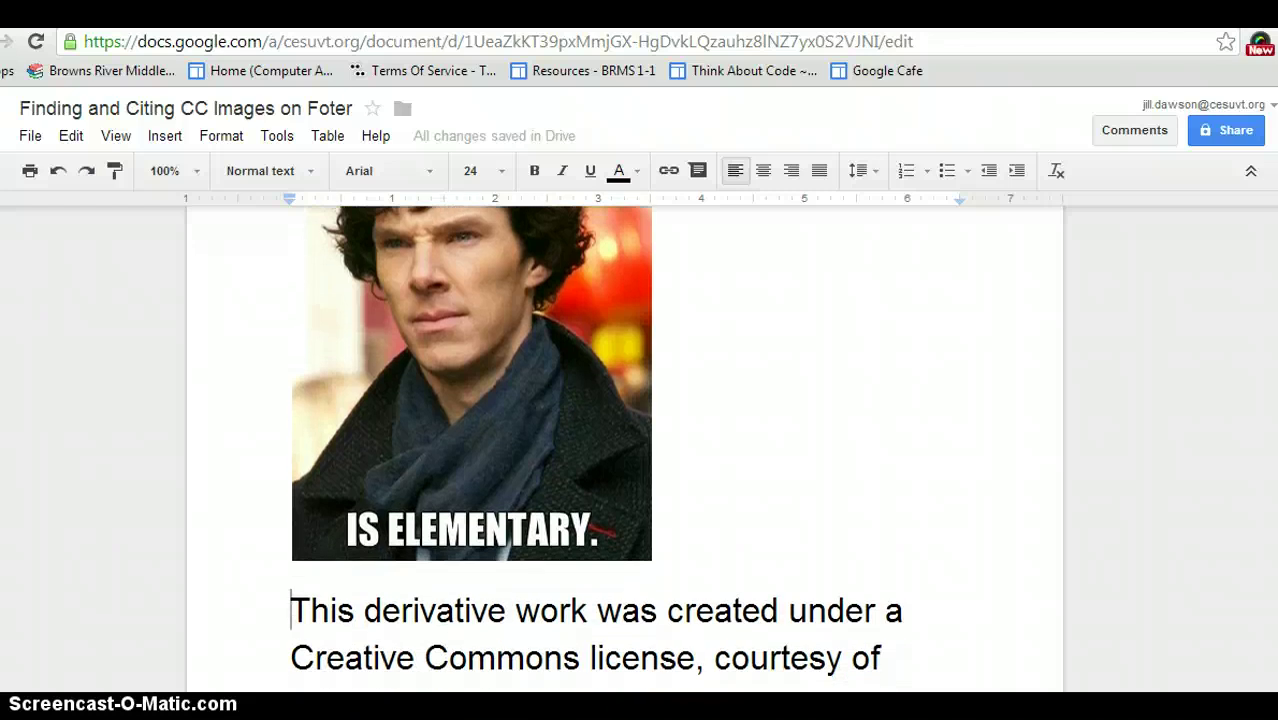
{"action": "scroll", "coordinate": [625, 450], "scroll_direction": "down", "scroll_amount": 1}
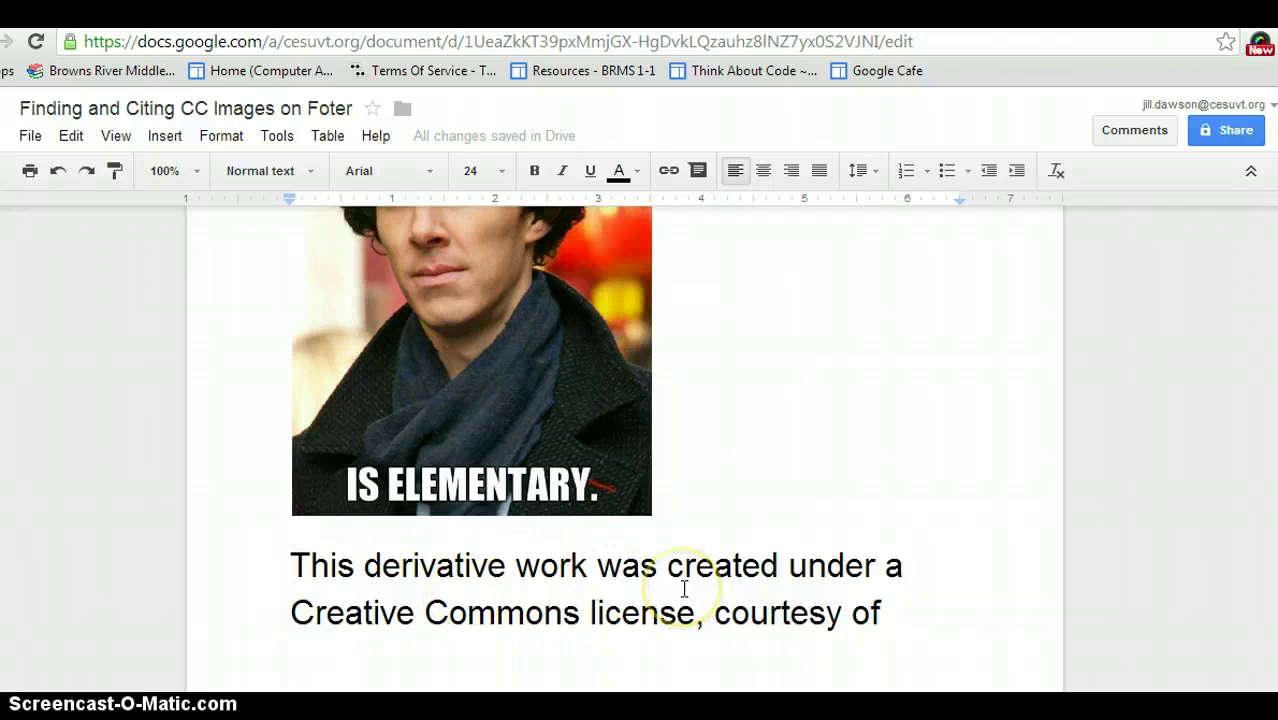
Paste the credit after 'courtesy of' in the meme's sentence and make it 24 pt.
{"action": "left_click", "coordinate": [884, 610]}
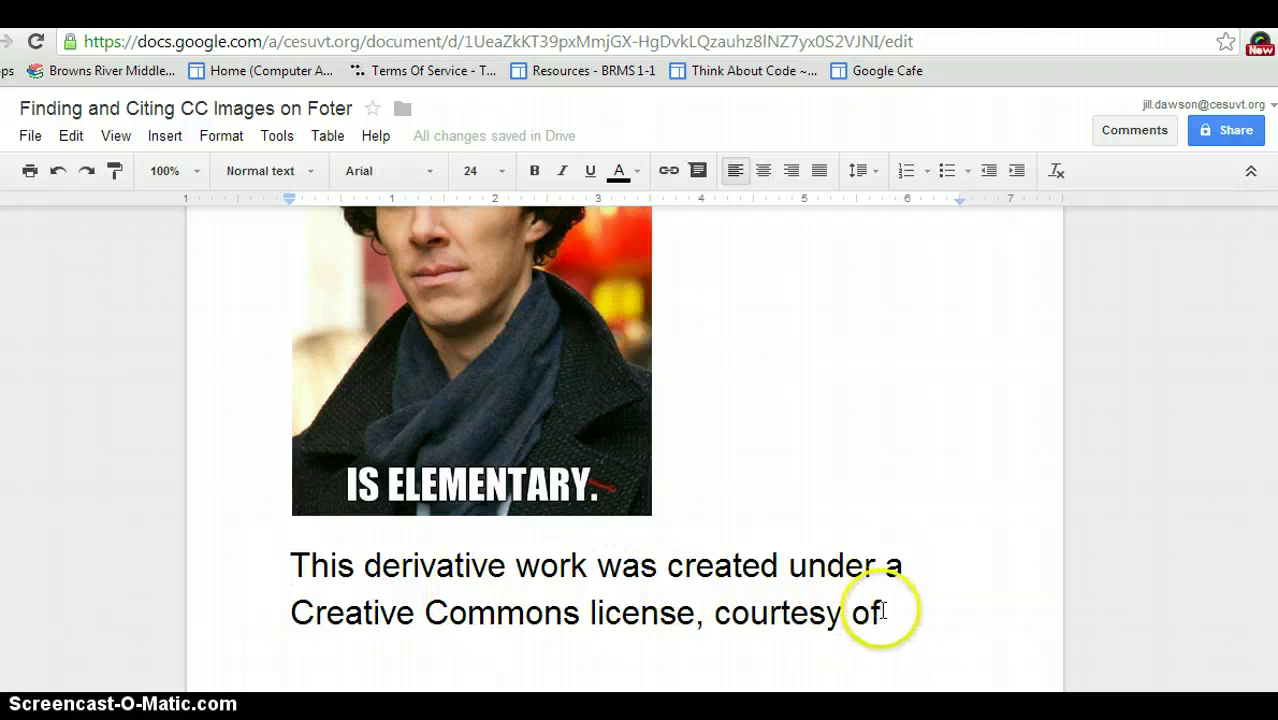
{"action": "type", "text": "Photo credit: Foter.com / CC BY"}
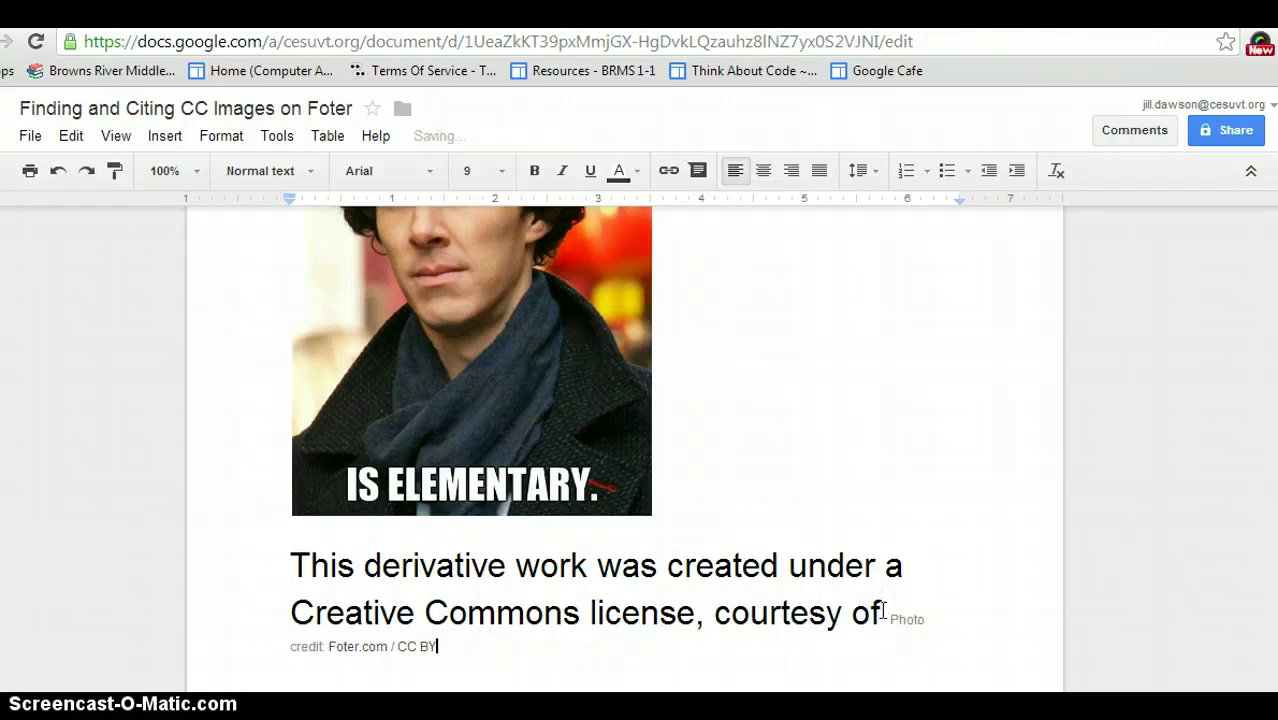
{"action": "left_click_drag", "start_coordinate": [579, 646], "coordinate": [880, 620]}
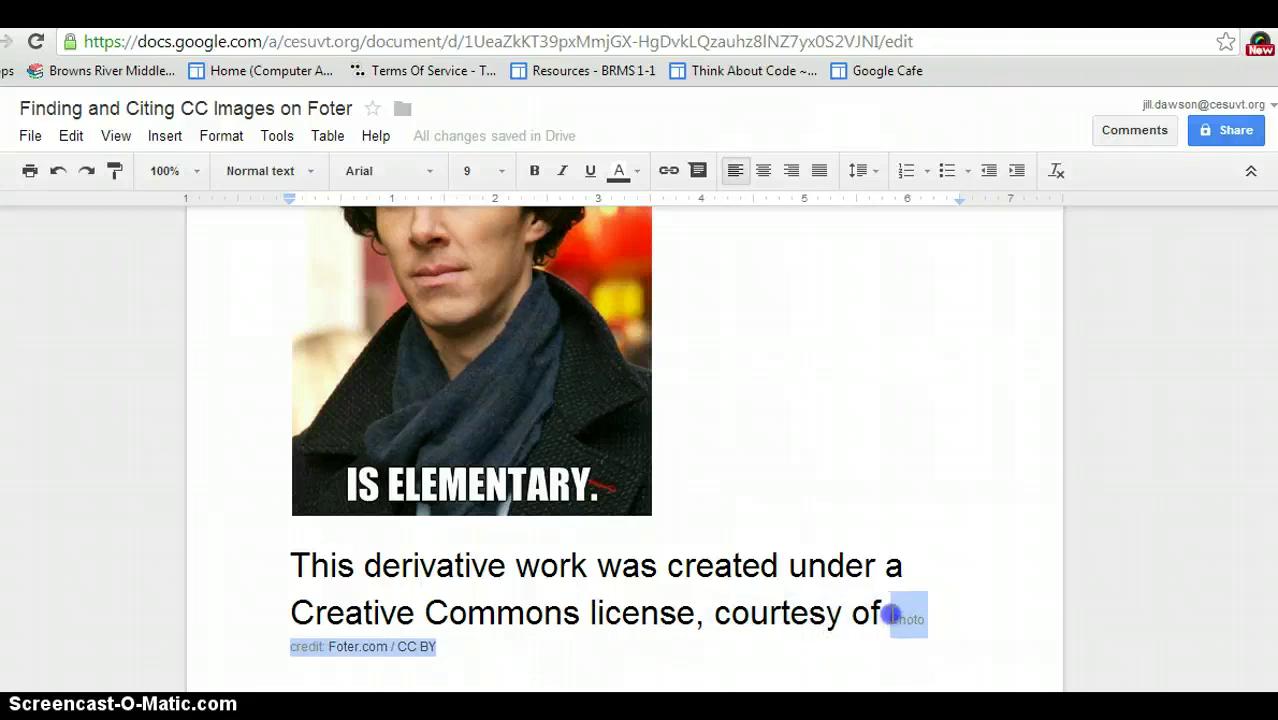
{"action": "left_click", "coordinate": [503, 170]}
{"action": "left_click", "coordinate": [477, 416]}
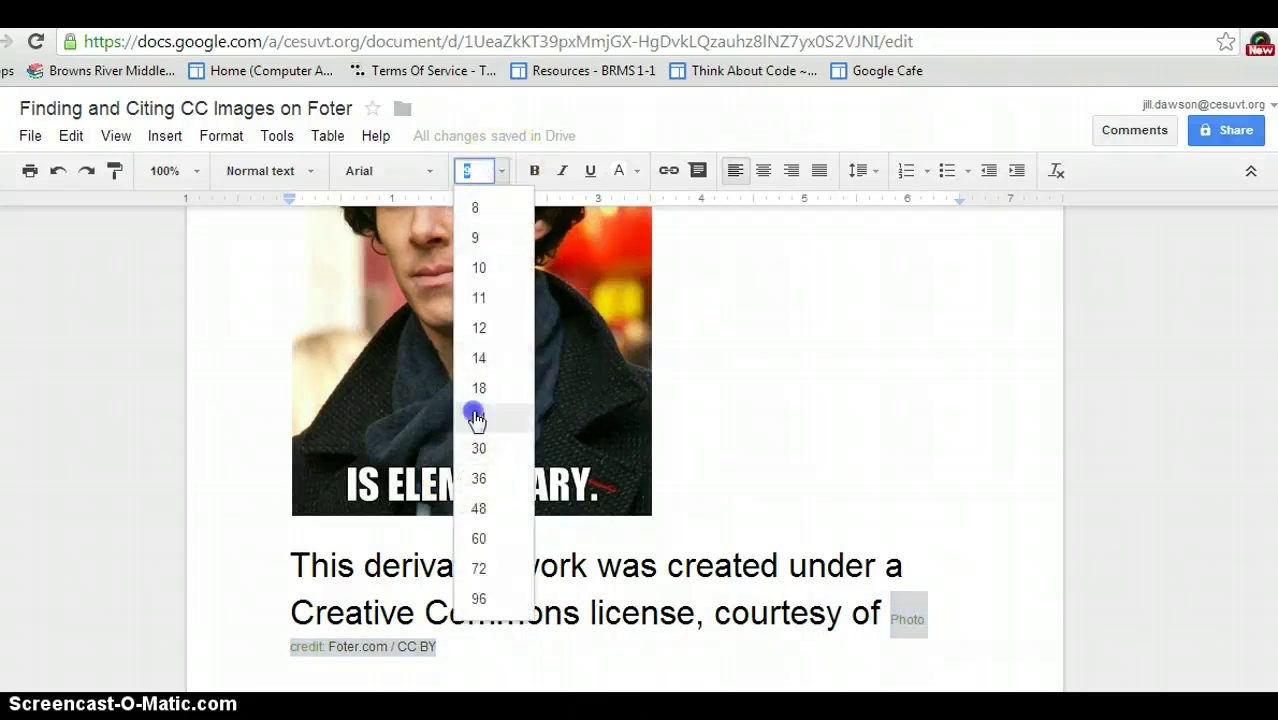
{"action": "left_click", "coordinate": [790, 662]}
Delete the 'Photo credit:' prefix so the line ends 'courtesy of Foter.com / CC BY'.
{"action": "left_click", "coordinate": [491, 655]}
{"action": "key", "text": "BackSpace"}
{"action": "key", "text": "BackSpace"}
{"action": "key", "text": "BackSpace"}
{"action": "key", "text": "BackSpace"}
{"action": "key", "text": "BackSpace"}
{"action": "key", "text": "BackSpace"}
{"action": "key", "text": "BackSpace"}
{"action": "key", "text": "BackSpace"}
{"action": "key", "text": "BackSpace"}
{"action": "key", "text": "BackSpace"}
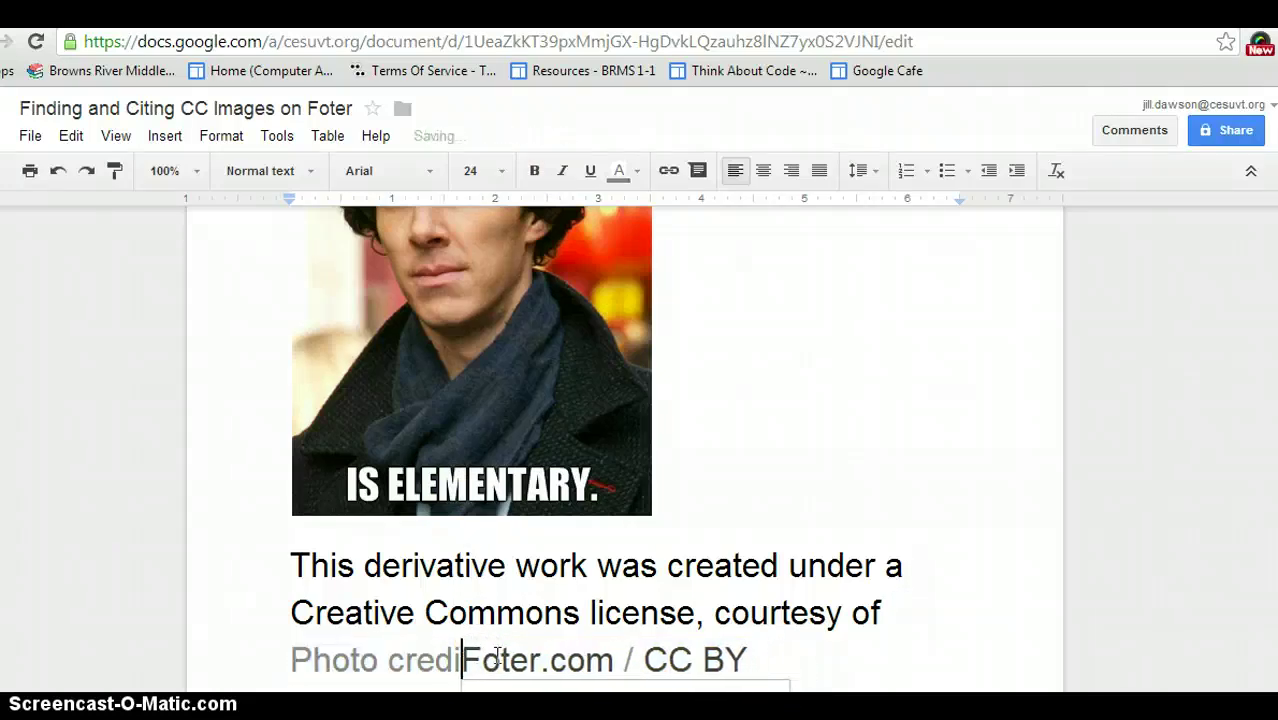
{"action": "key", "text": "BackSpace"}
{"action": "key", "text": "BackSpace"}
{"action": "key", "text": "BackSpace"}
{"action": "key", "text": "BackSpace"}
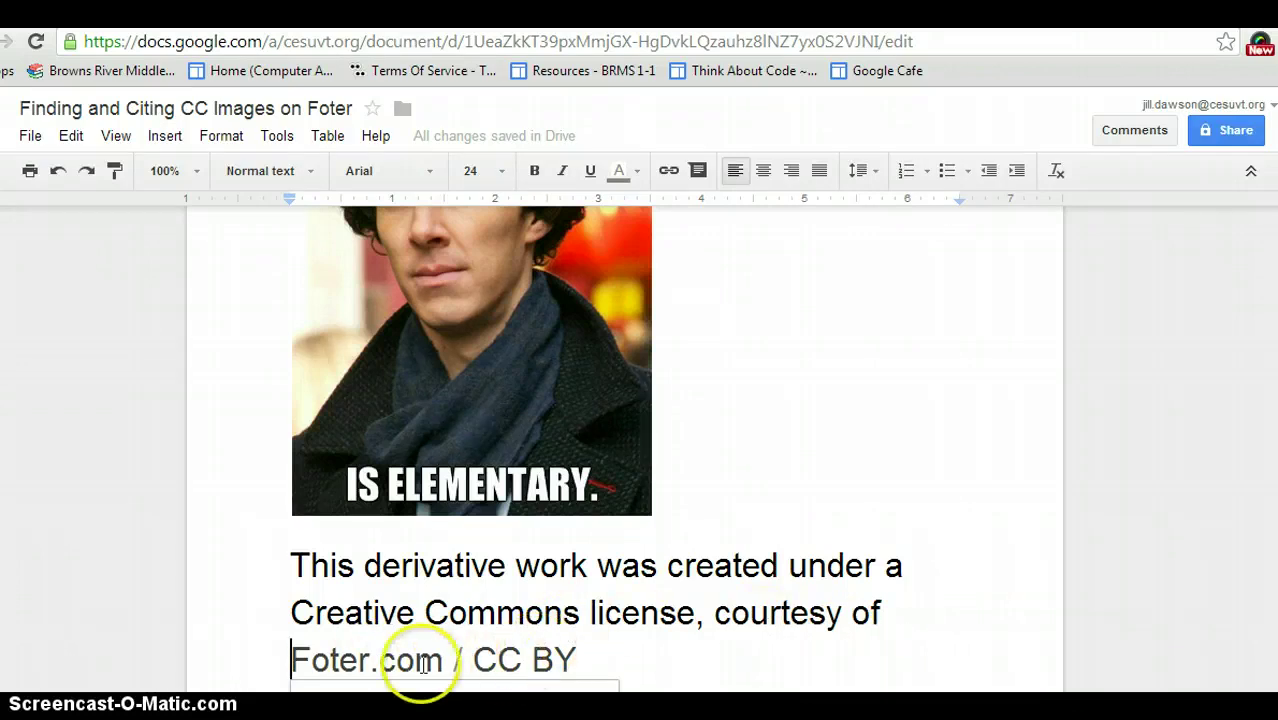
Follow the Foter.com credit link to the 'Benedict Cumberbatch filming Sherlock cropped' photo page.
{"action": "left_click", "coordinate": [341, 660]}
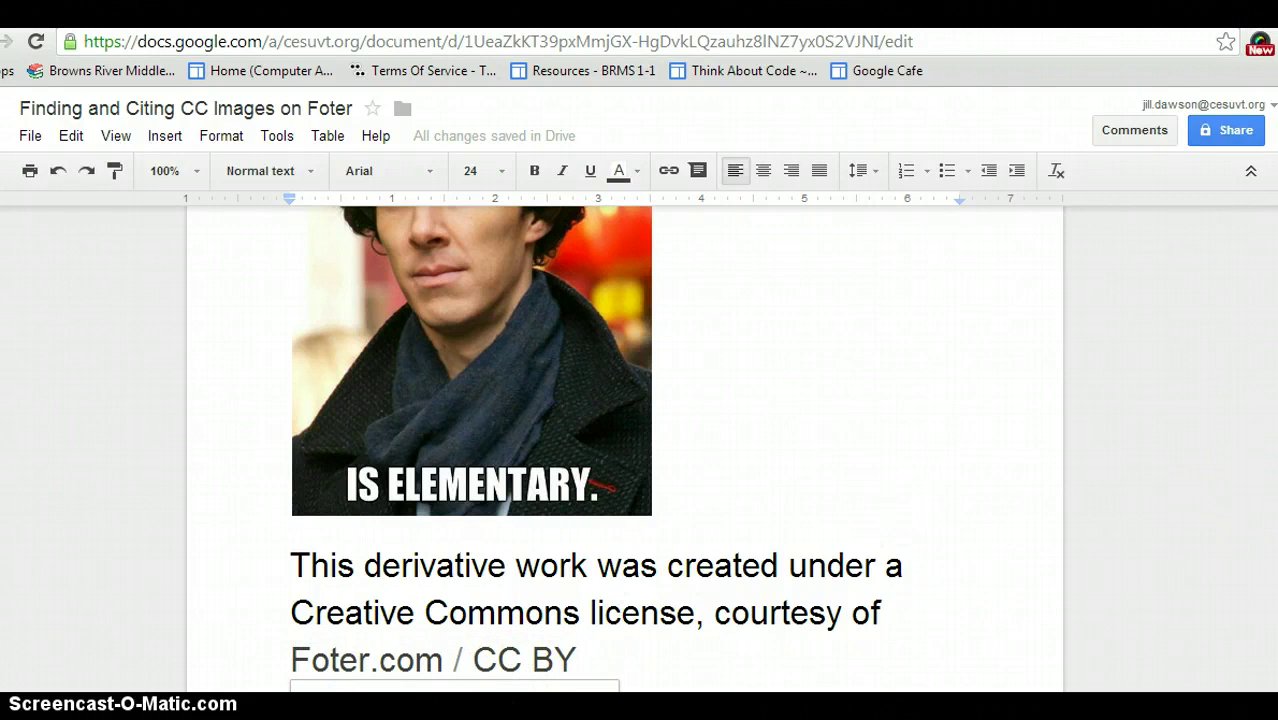
{"action": "scroll", "coordinate": [625, 450], "scroll_direction": "down", "scroll_amount": 2}
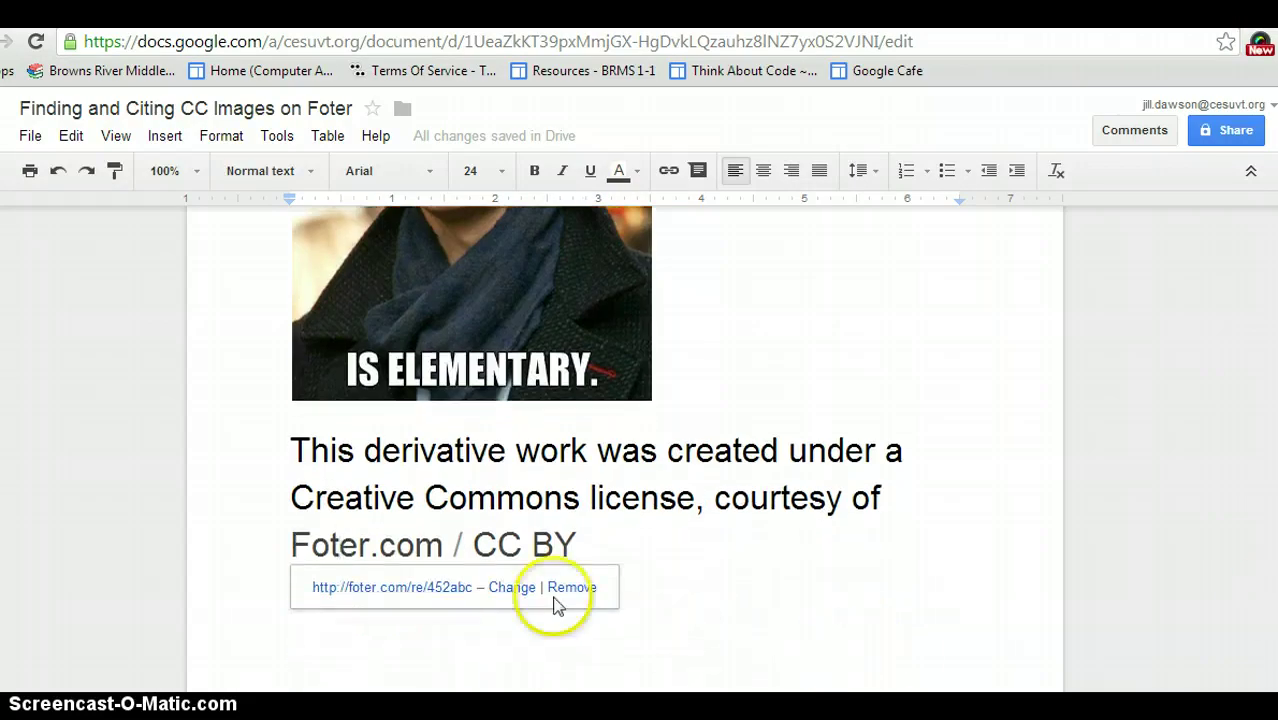
{"action": "left_click", "coordinate": [397, 588]}
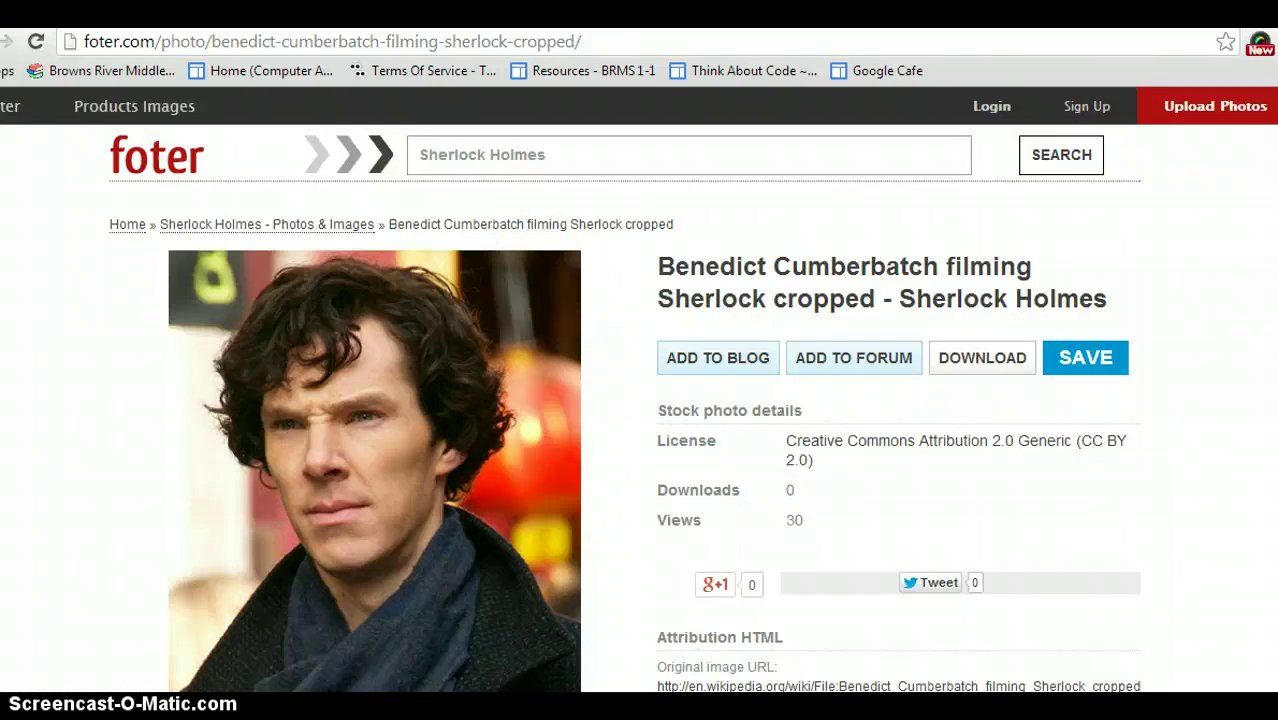
Review the photo's Attribution HTML on Foter, then return to the Google Docs tab.
{"action": "scroll", "coordinate": [1270, 525], "scroll_direction": "down", "scroll_amount": 4}
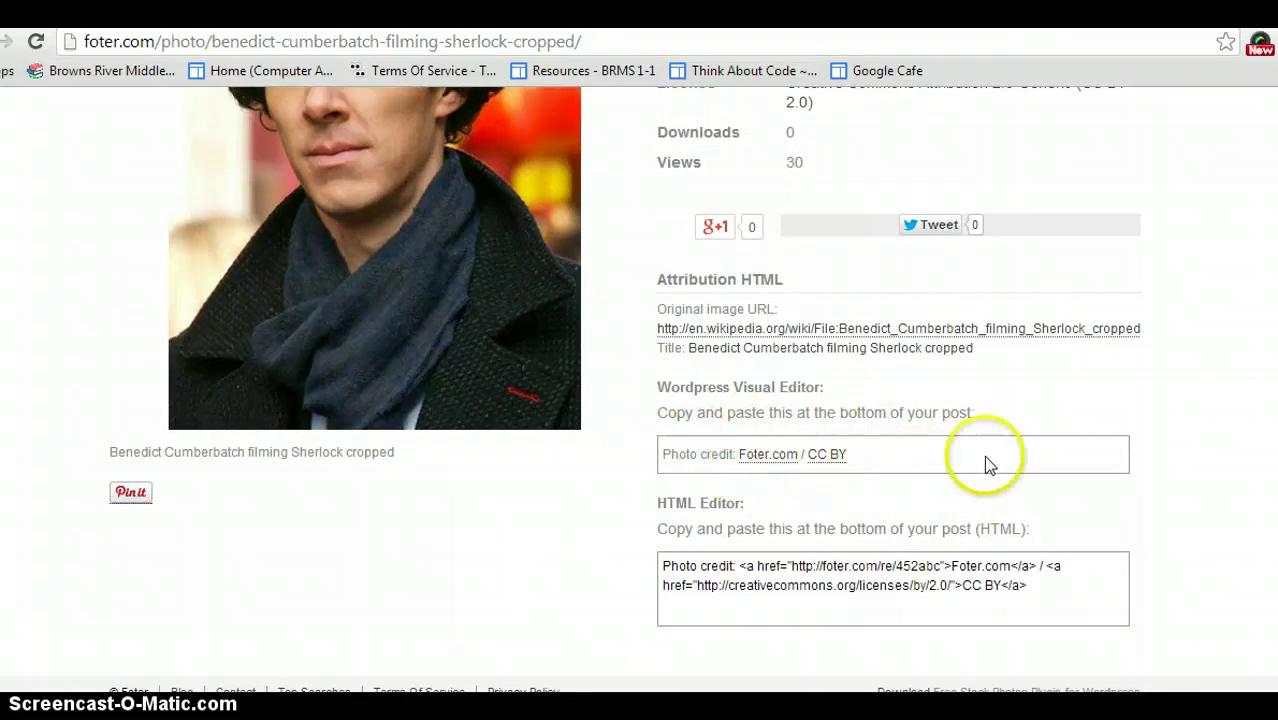
{"action": "scroll", "coordinate": [638, 390], "scroll_direction": "up", "scroll_amount": 4}
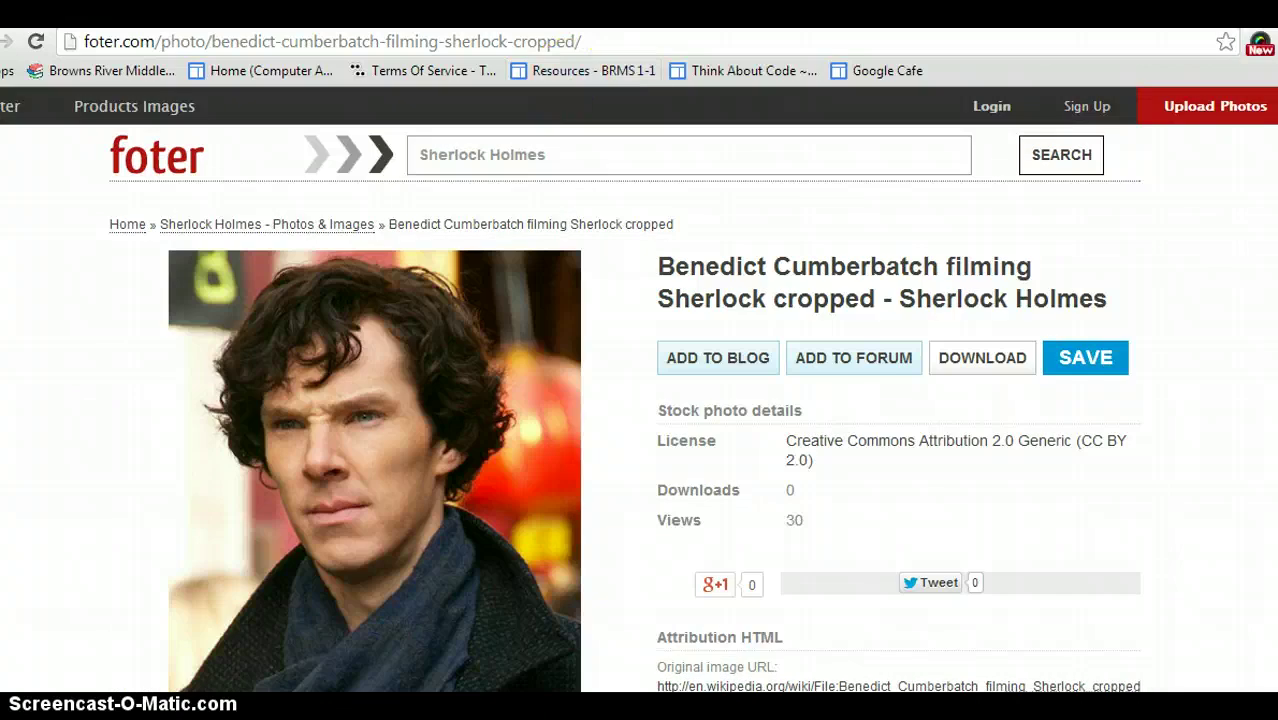
{"action": "key", "text": "ctrl+Tab"}
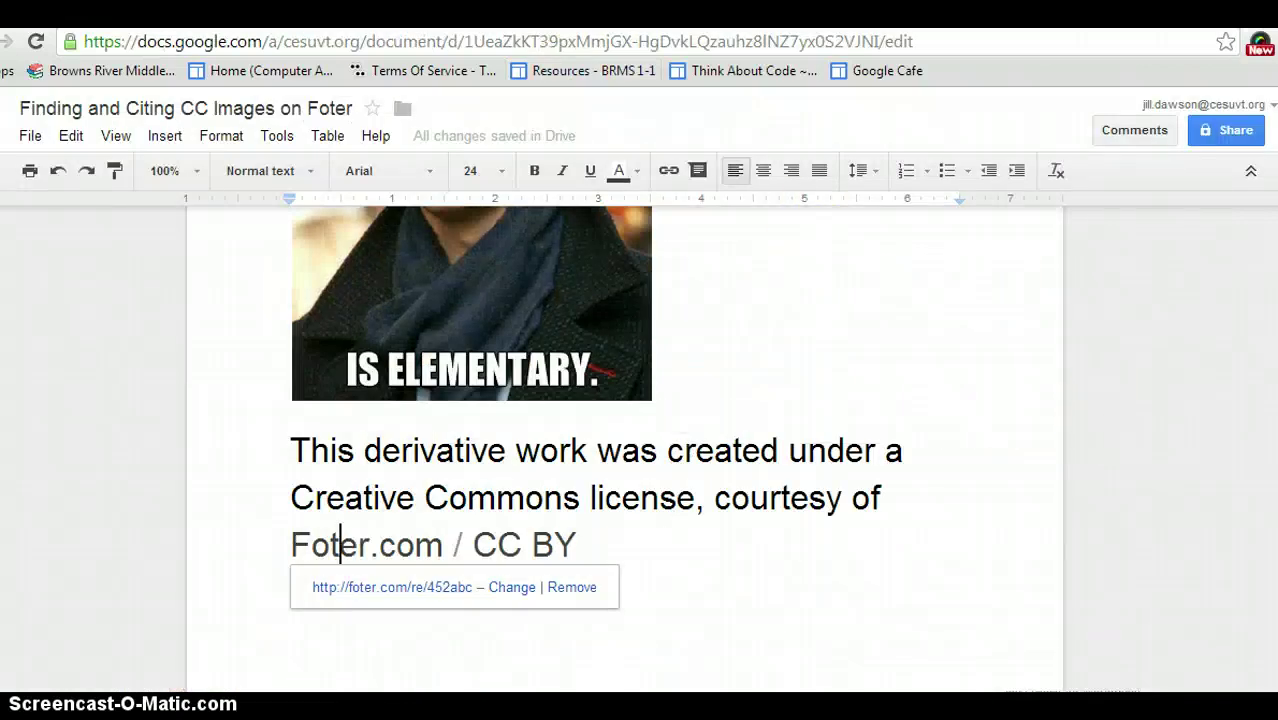